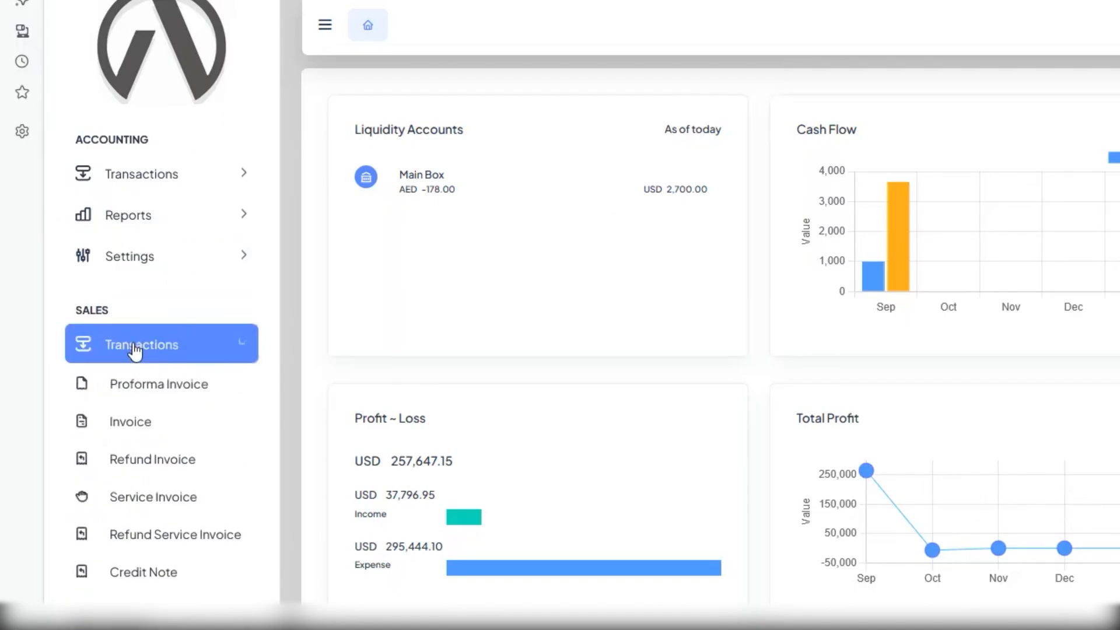
Start a new sales refund invoice and set its business unit to Essentialz LLC.
click(150, 464)
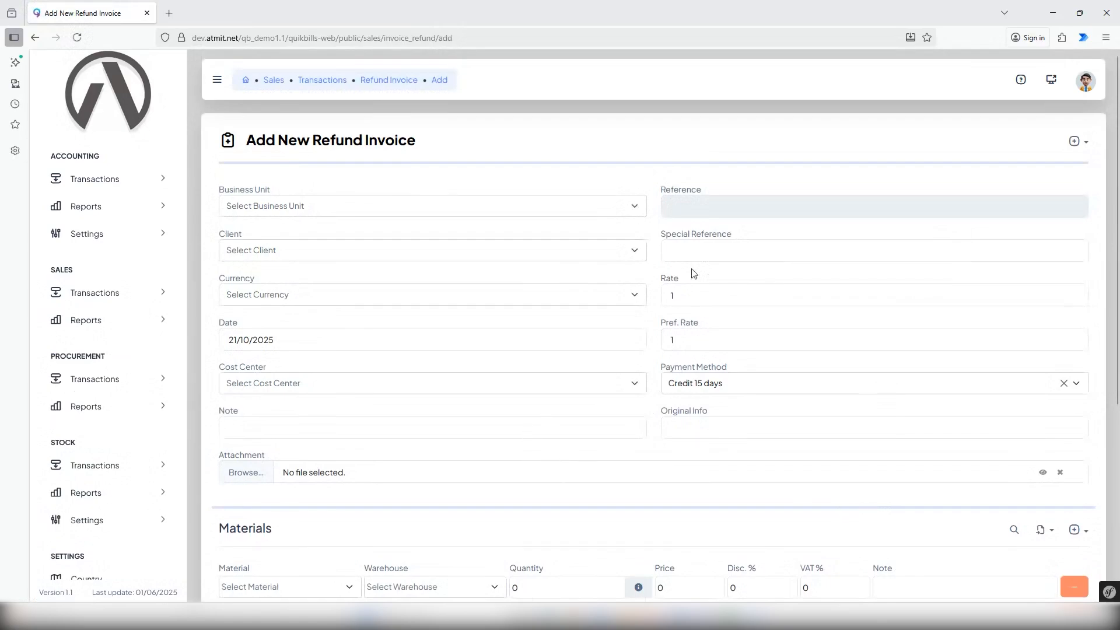
click(634, 208)
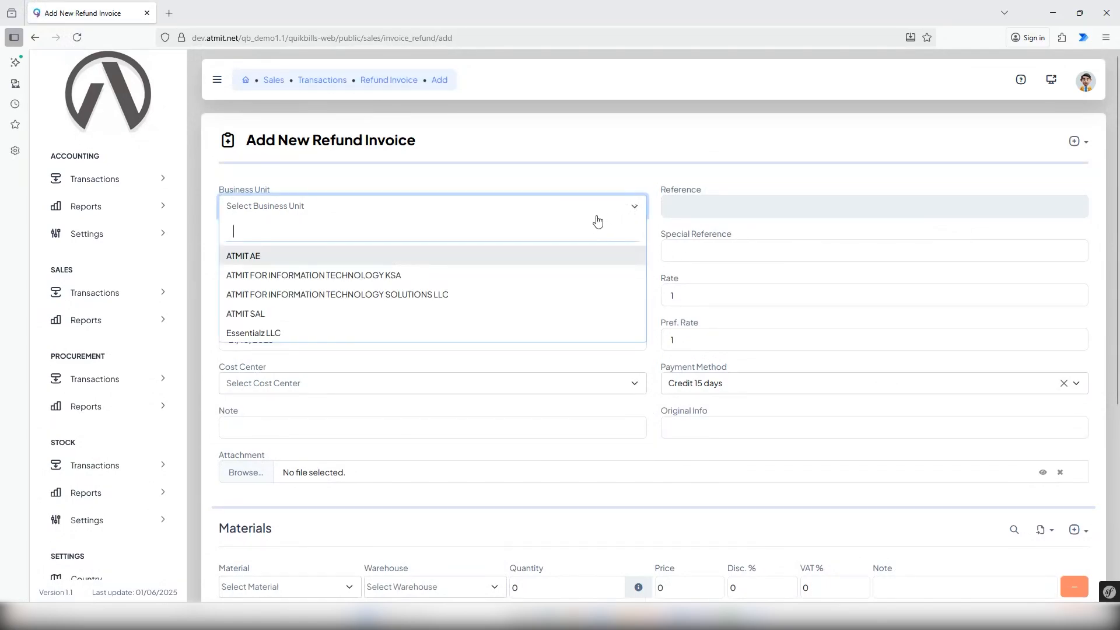
text(es)
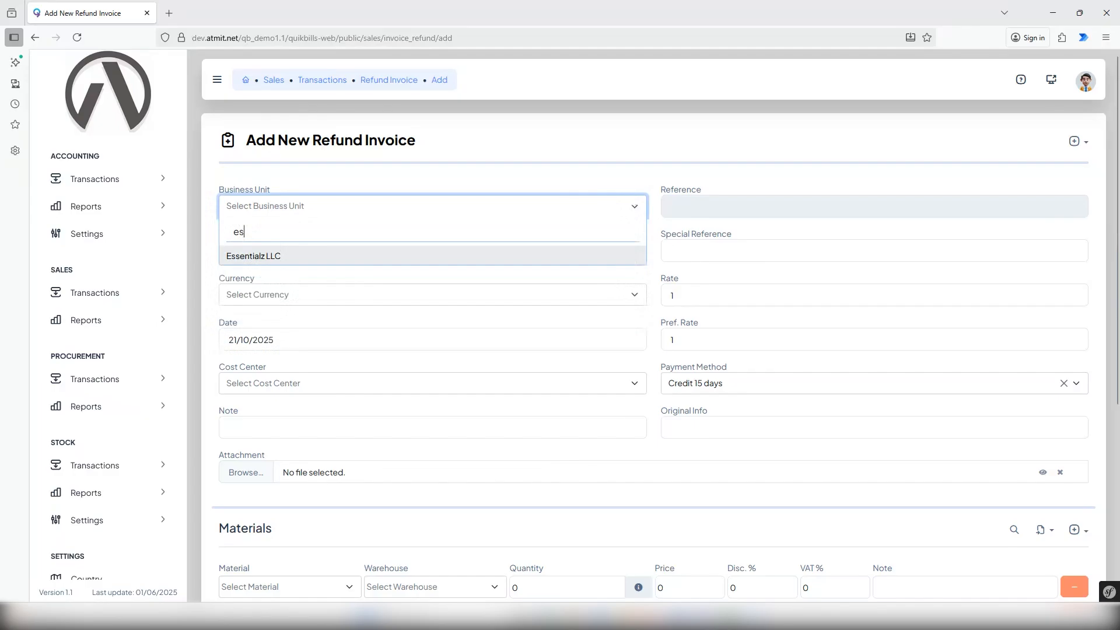
click(325, 257)
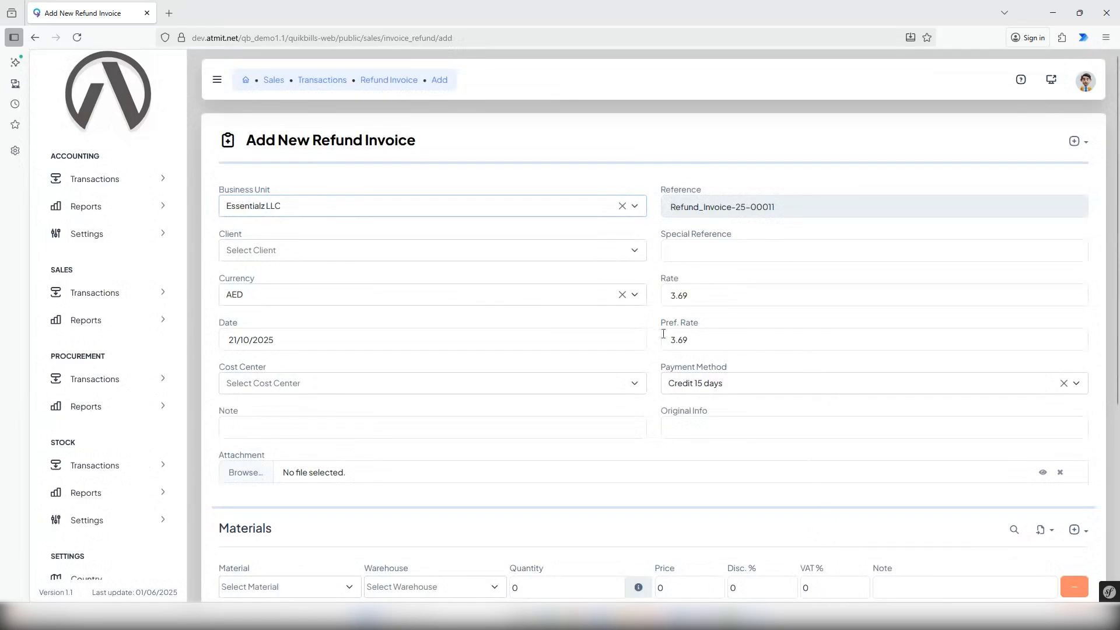
Set the refund invoice's client to Client 2 and enter Ref as the special reference.
click(490, 252)
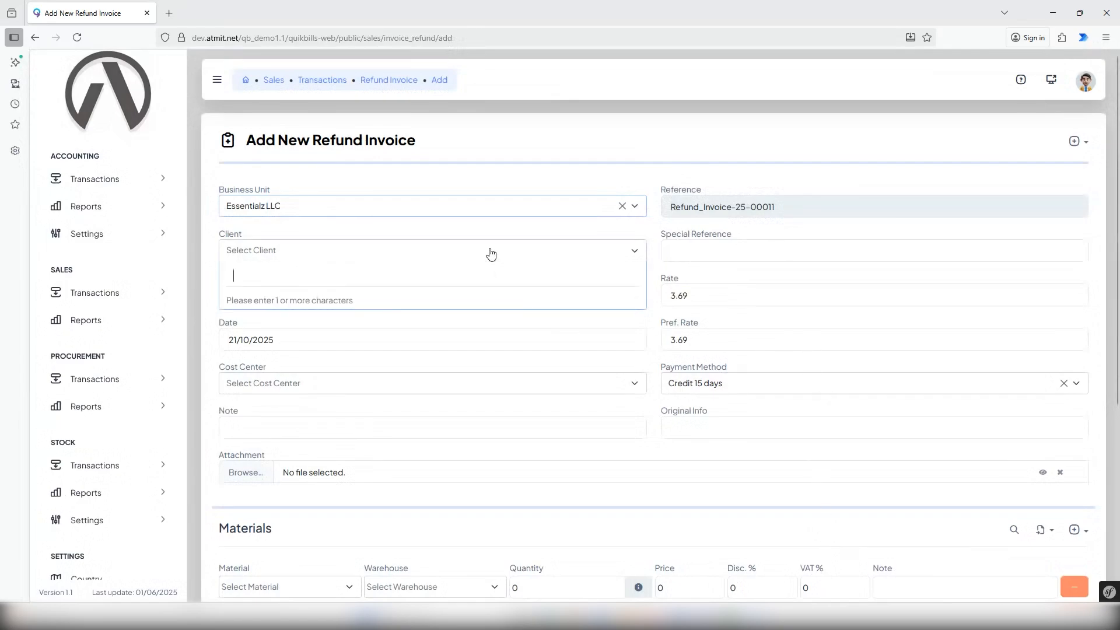
text(c)
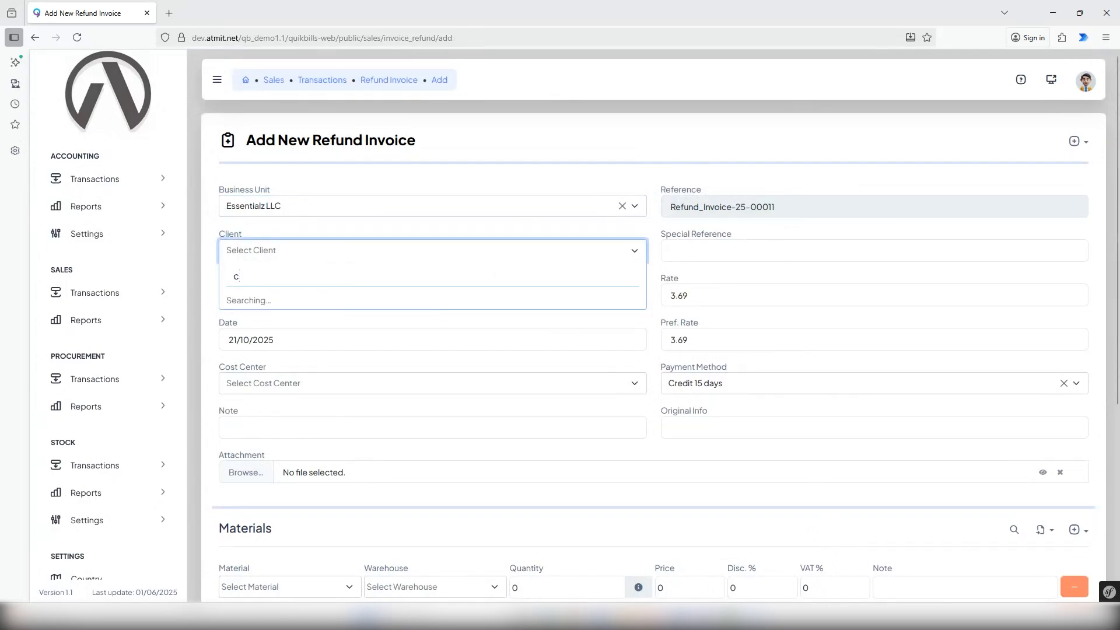
text(li)
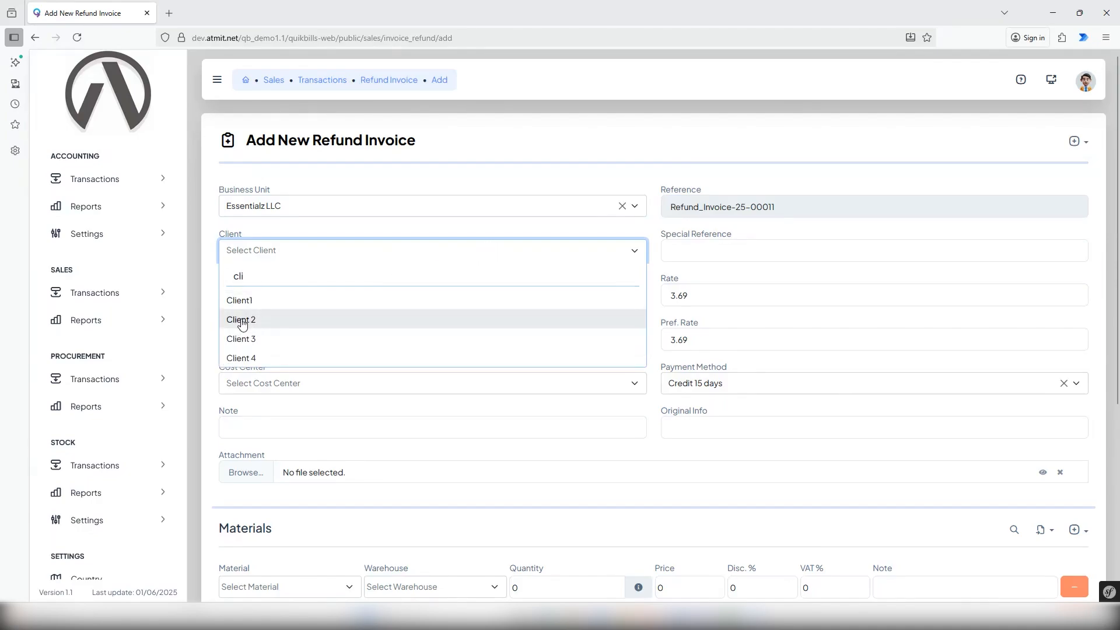
click(242, 321)
click(701, 253)
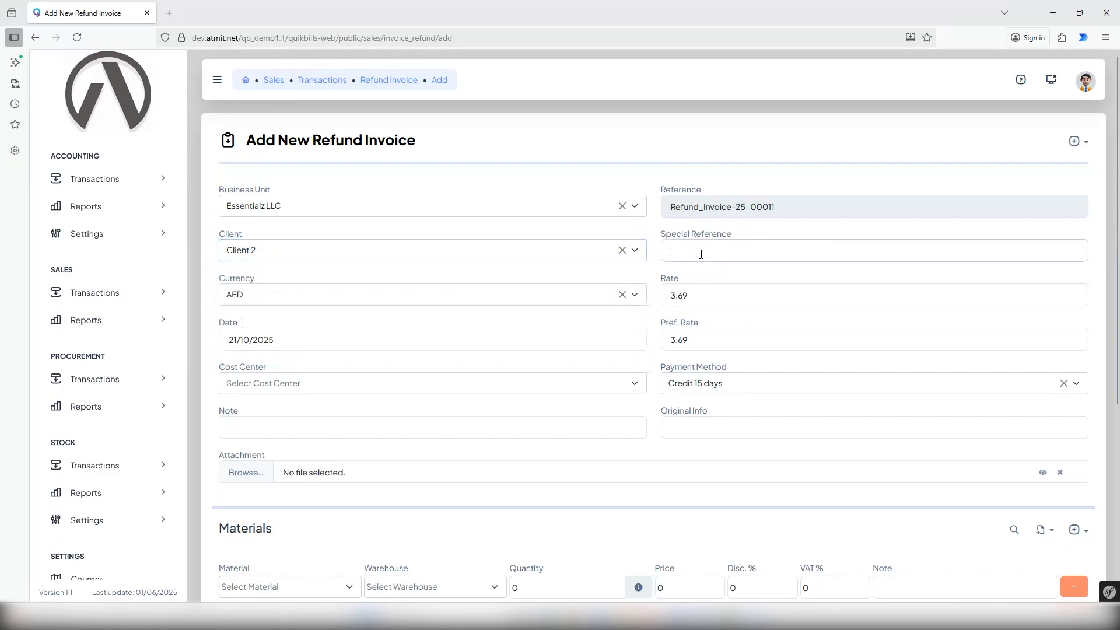
text(Ref)
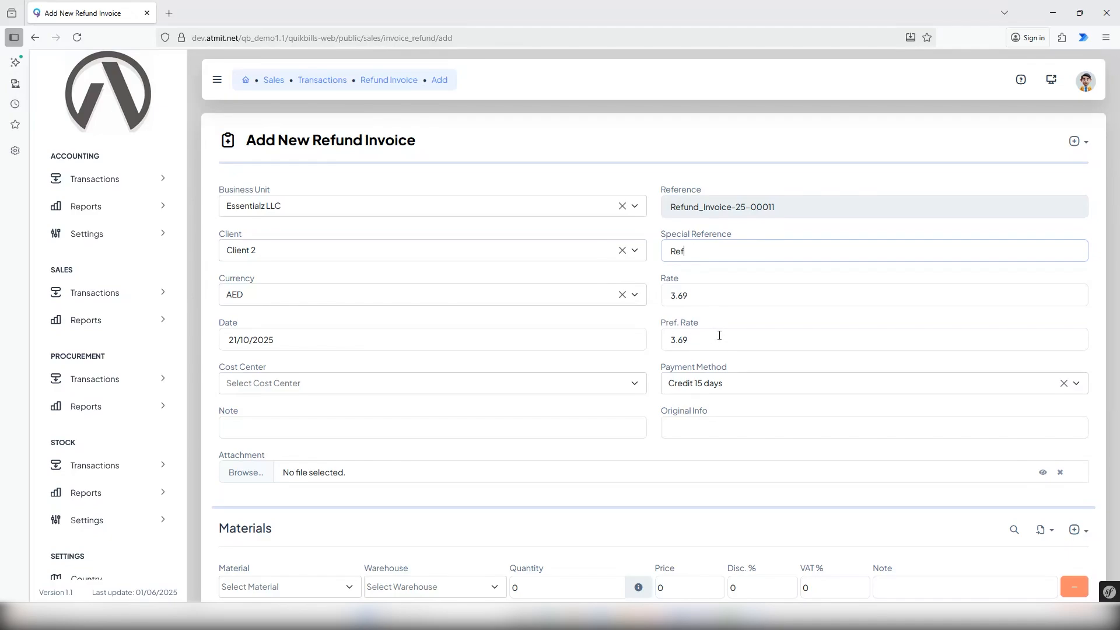
Set the refund invoice's cost center to Project 3 and check the available payment methods.
click(605, 385)
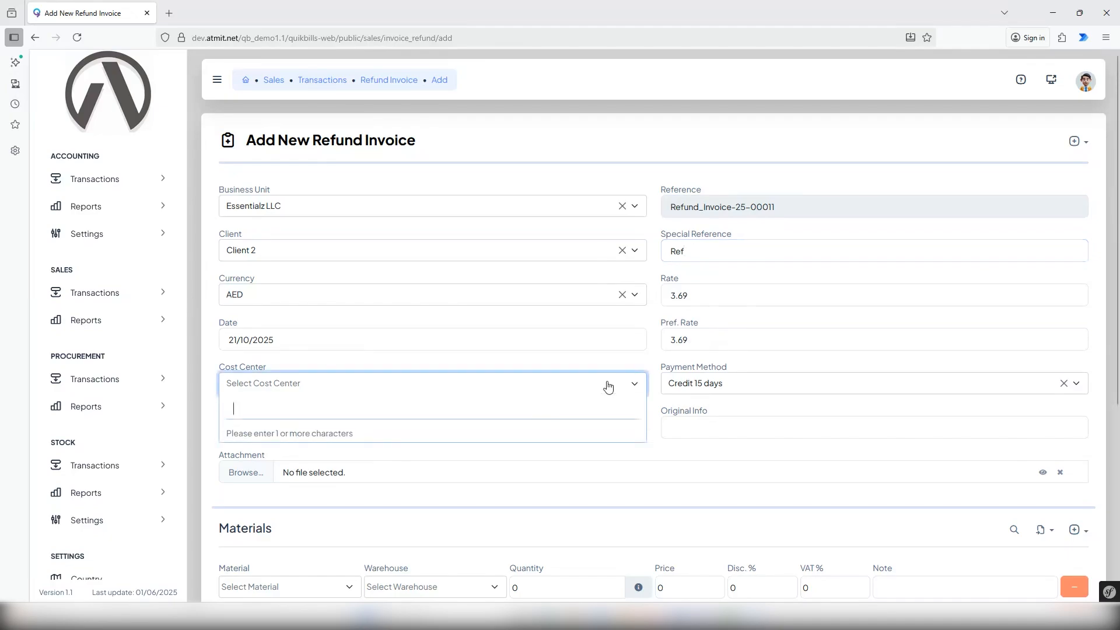
text(c)
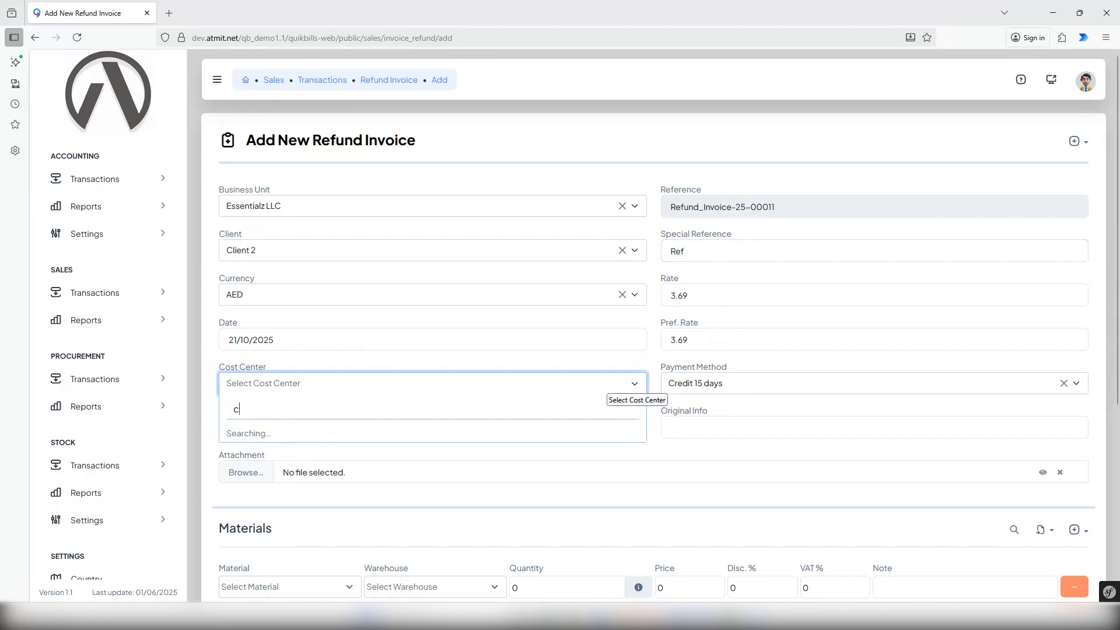
click(260, 471)
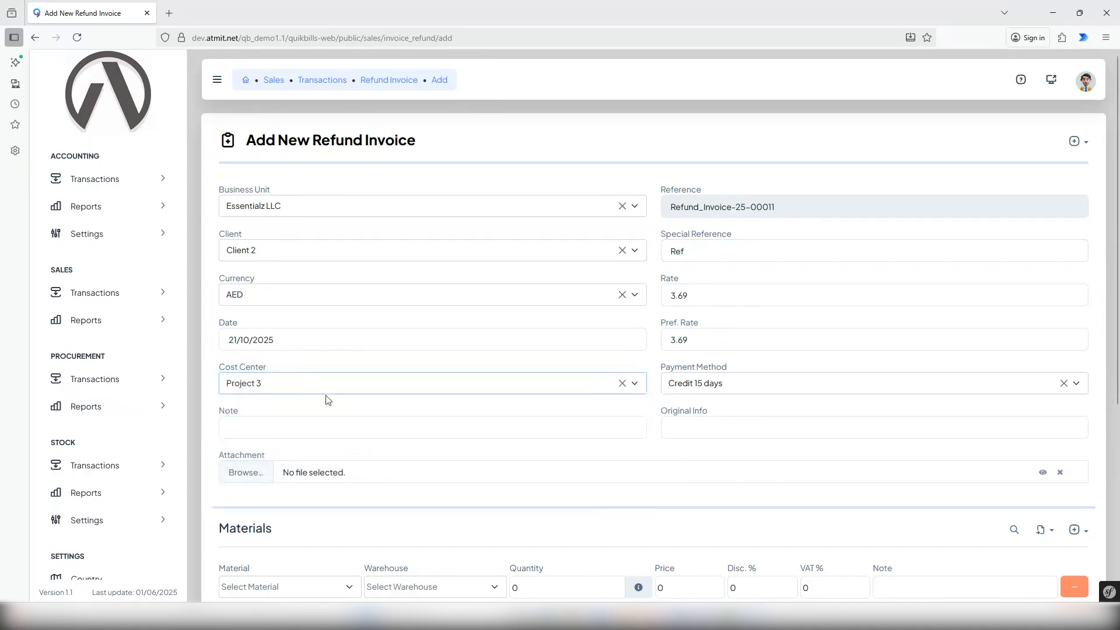
click(795, 390)
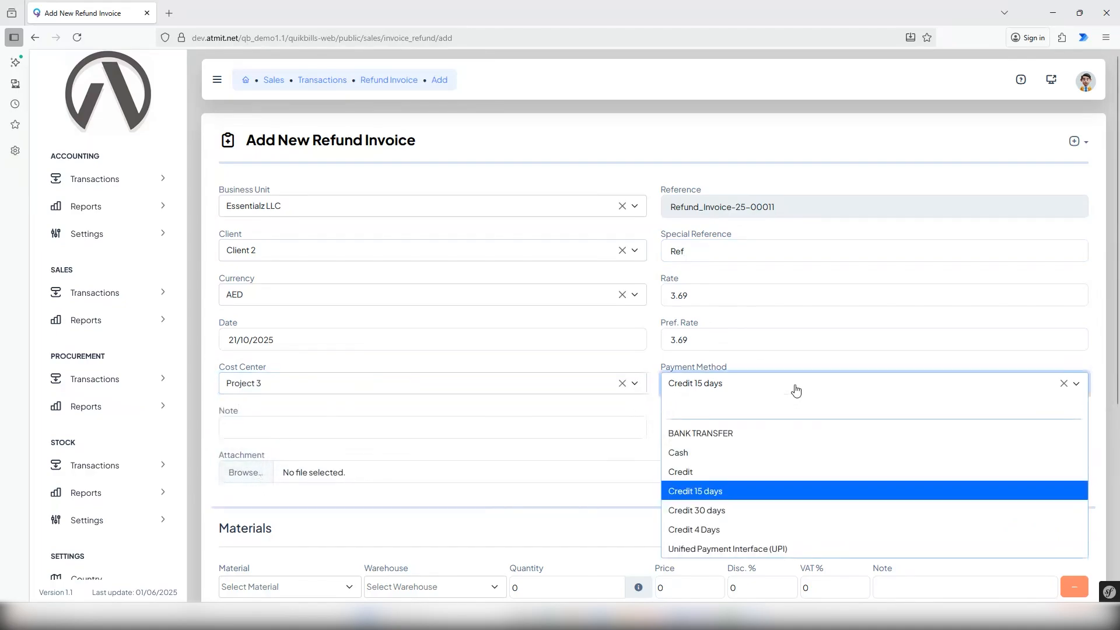
click(796, 390)
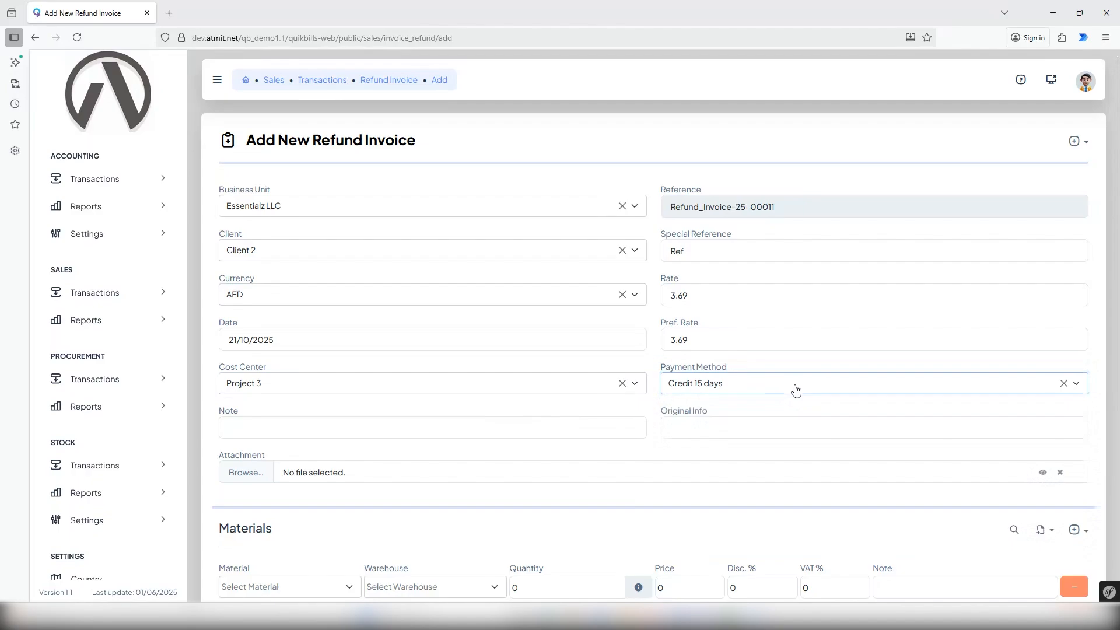
Enter "Refund Notes" as the invoice note and "Invoice Details" as the original info.
click(487, 427)
text(Refund Notes)
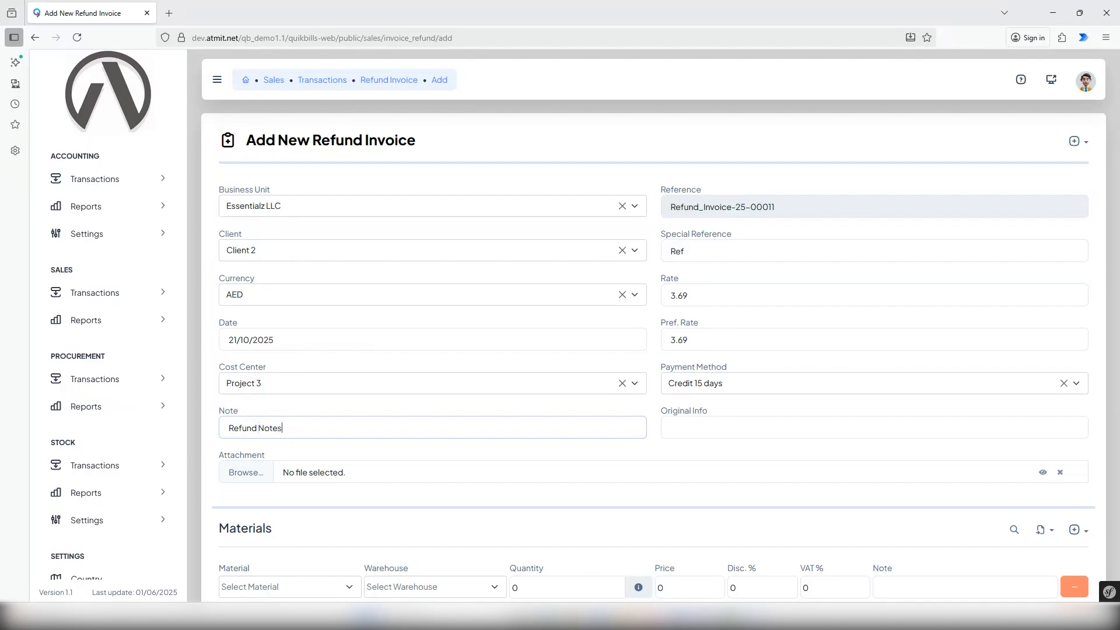
click(695, 424)
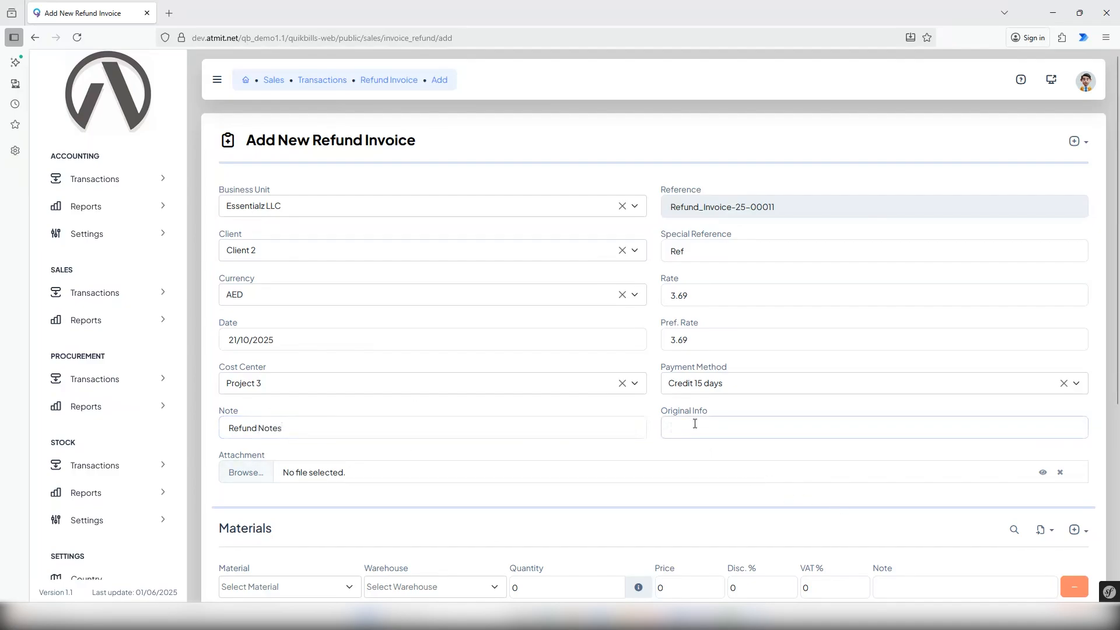
text(Invoice Details)
Attach the QB DB 02 image from the Desktop folder to the refund invoice.
click(242, 476)
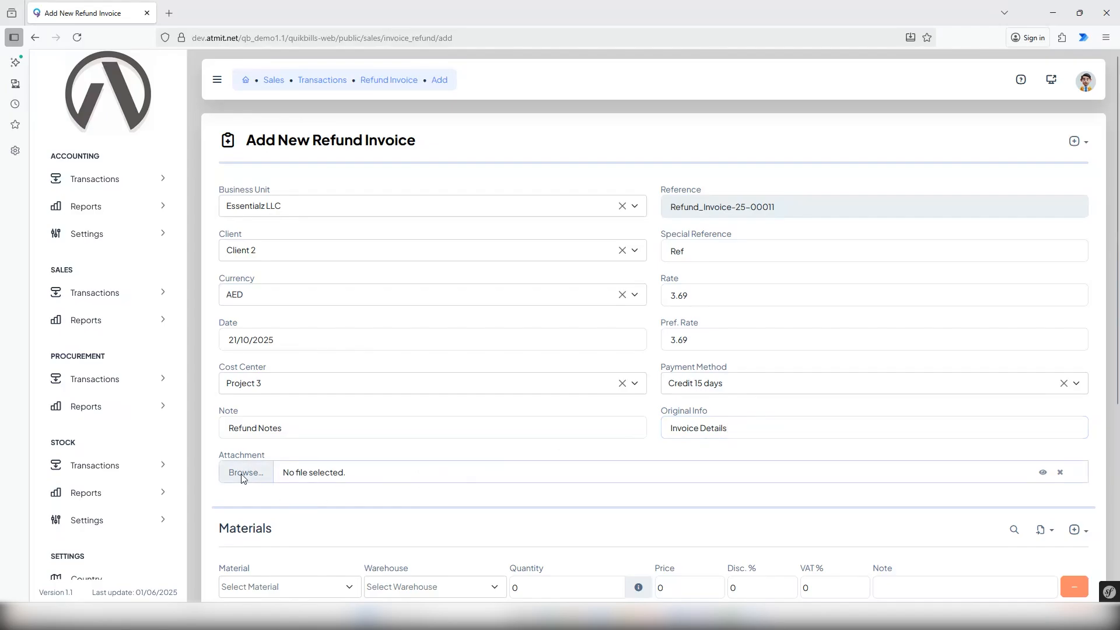
click(397, 92)
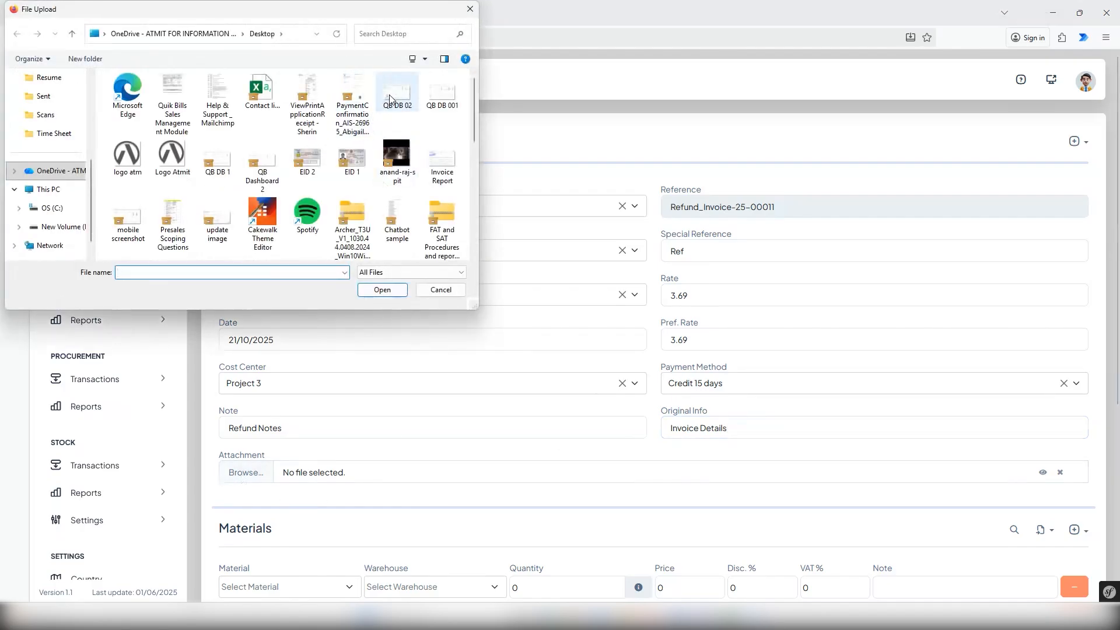
click(381, 289)
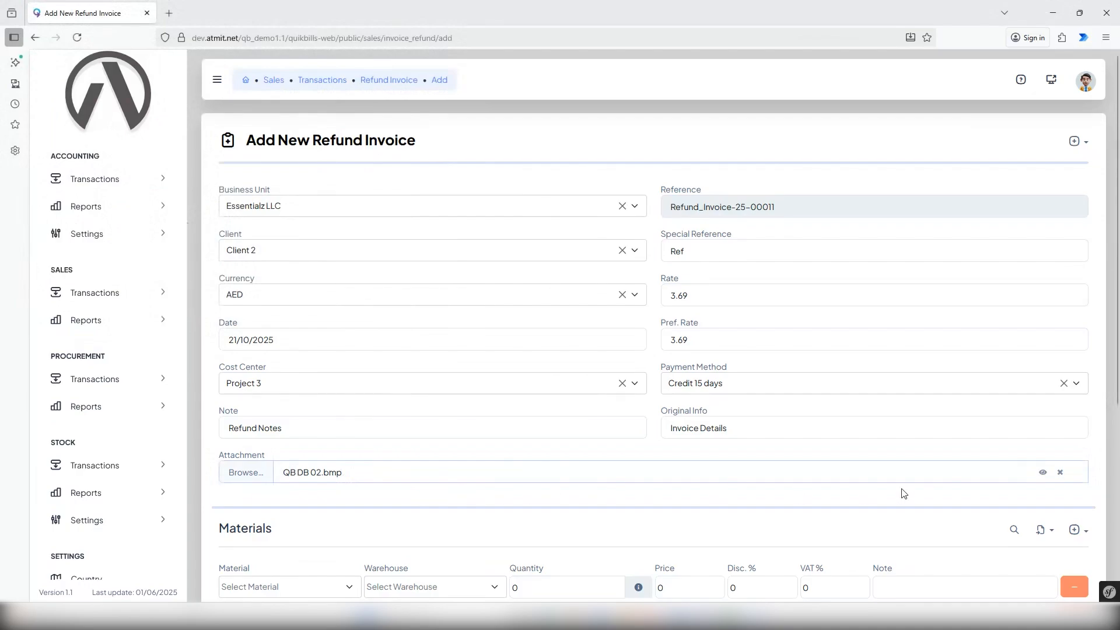
Choose Compressor as the material in the first materials row and set its quantity to 15.
scroll(903, 494, down, 3)
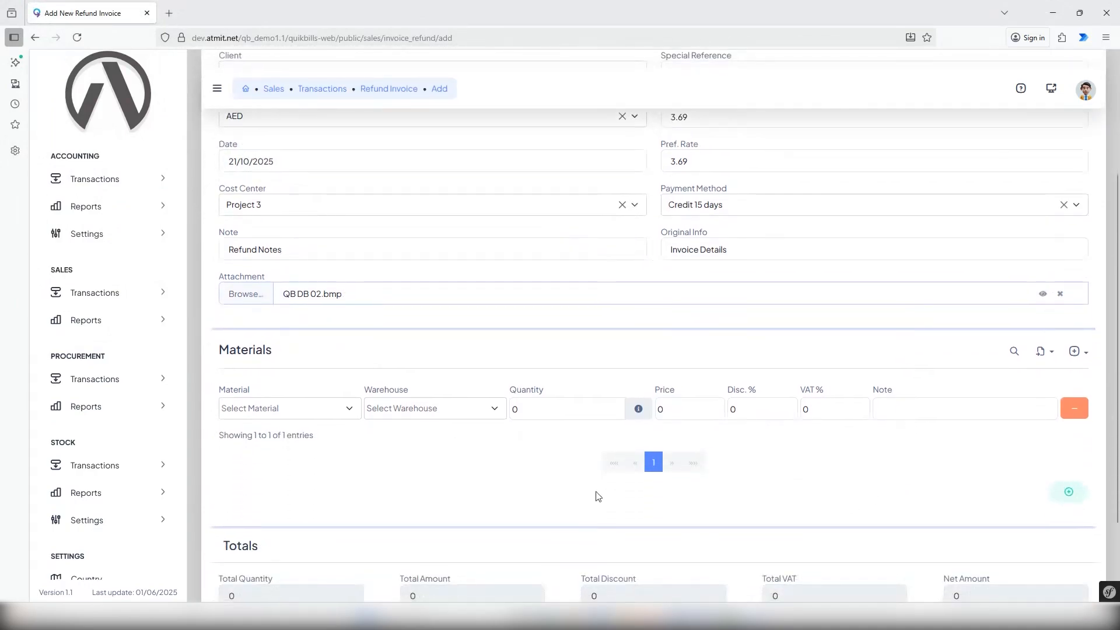
click(348, 413)
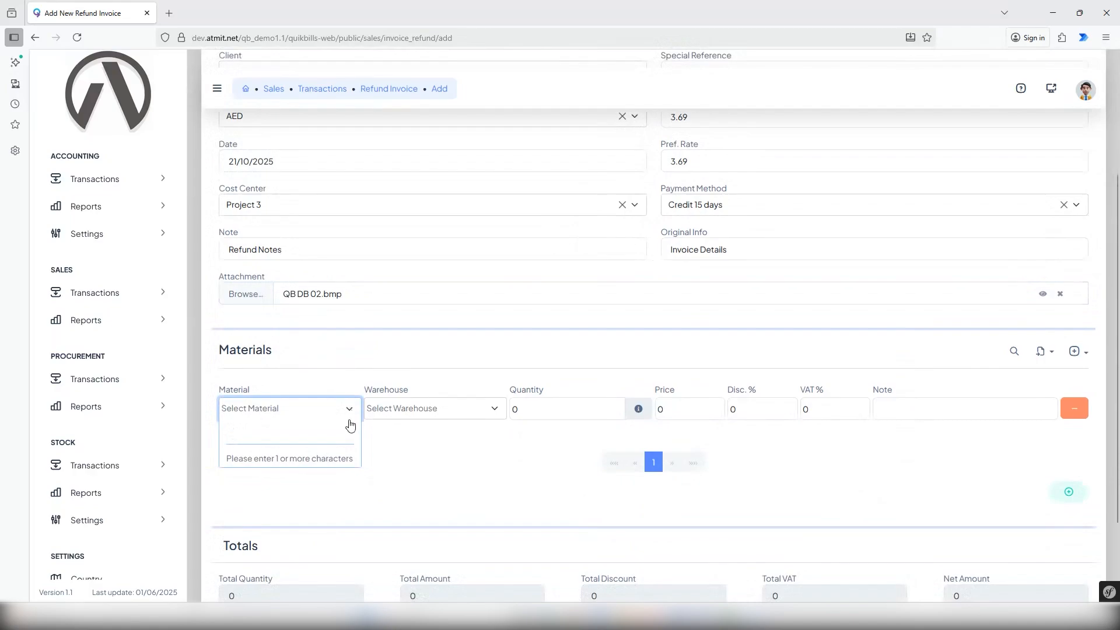
text(com)
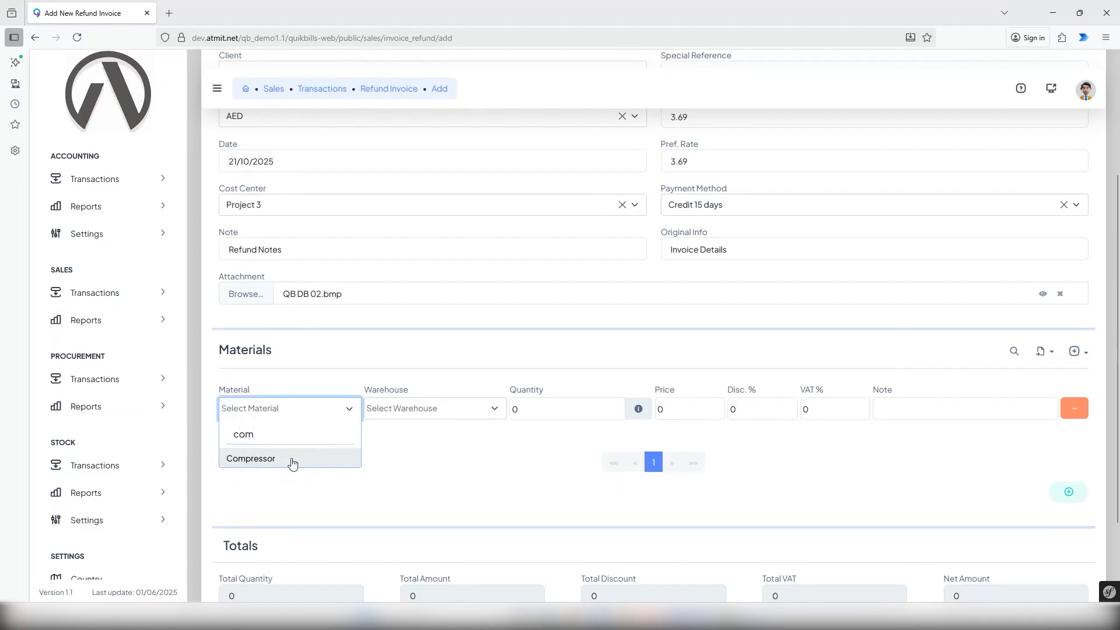
click(293, 460)
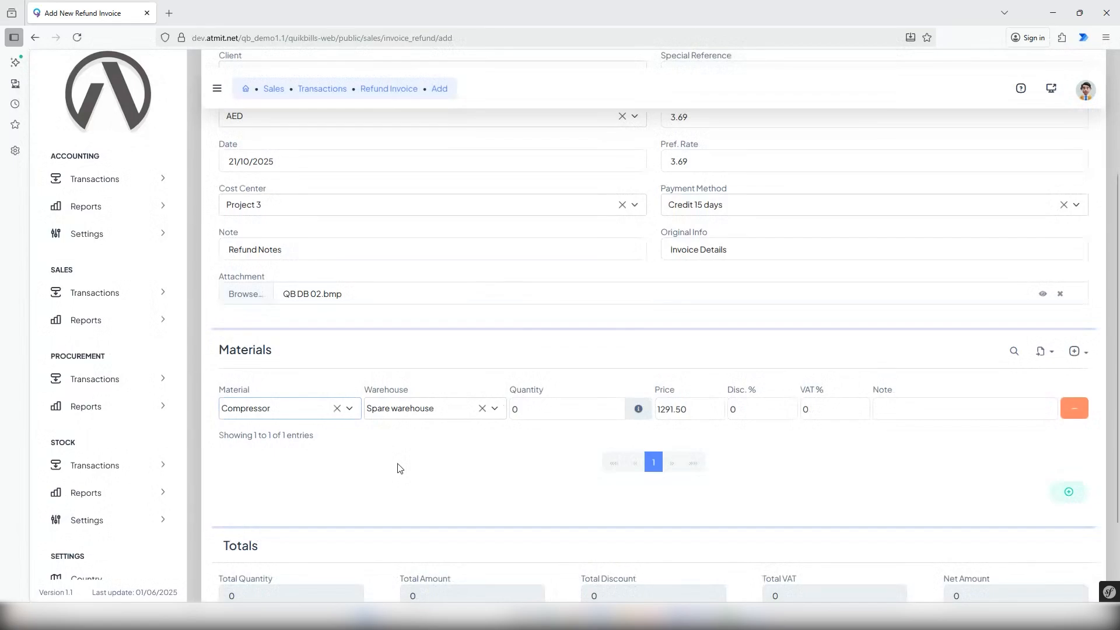
click(514, 410)
text(15)
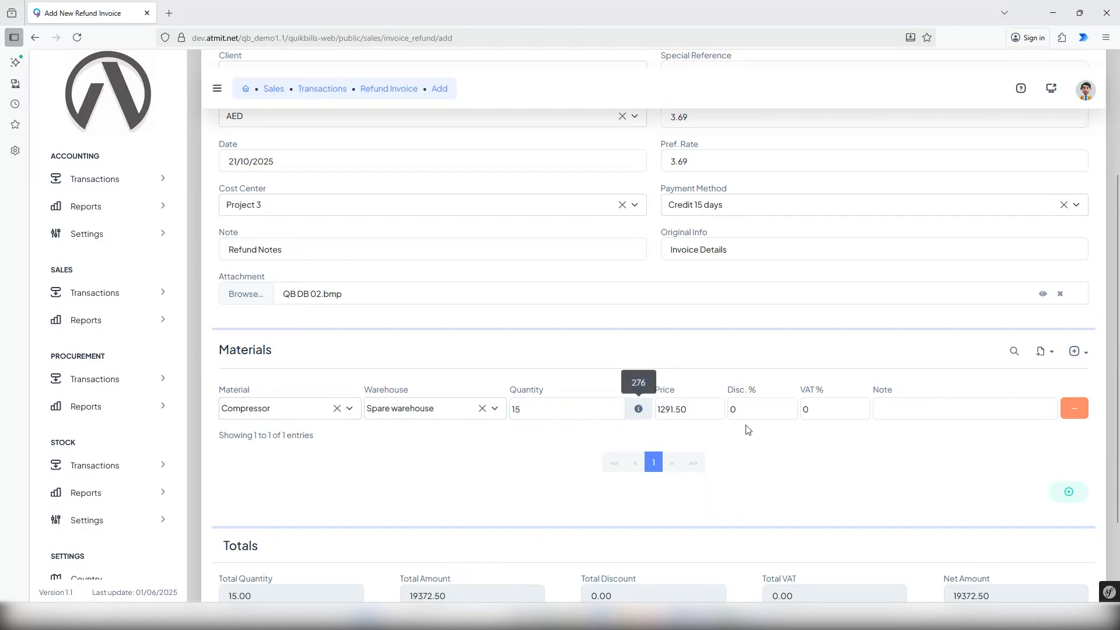
Give the Compressor row a 4% discount, 5% VAT and the note "Notes".
click(746, 409)
text(4)
key(Tab)
text(5)
key(Tab)
text(Notes)
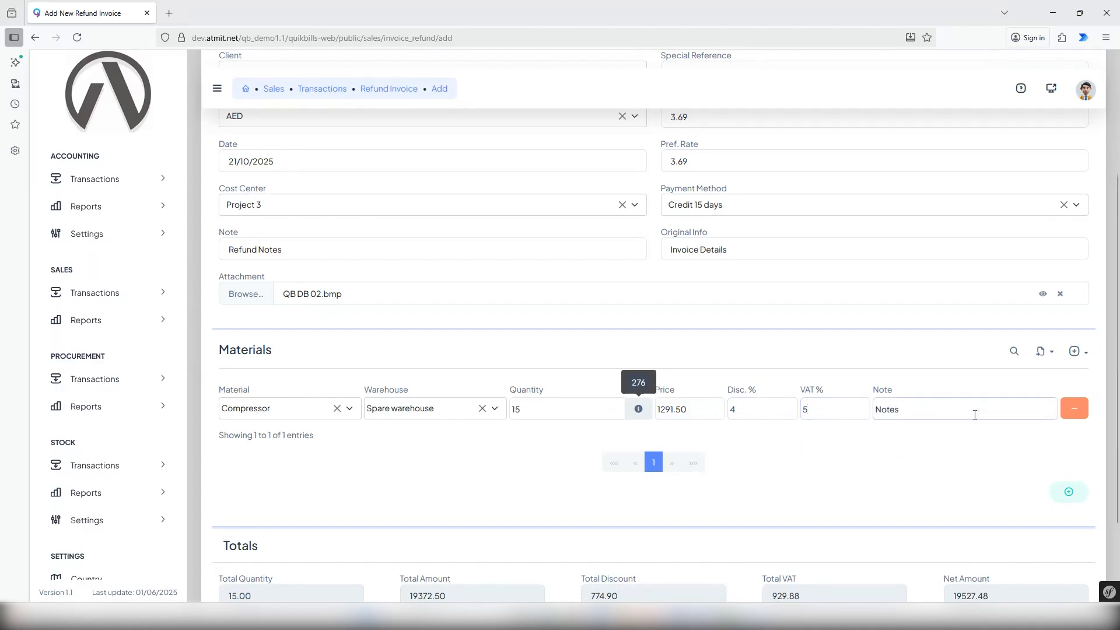
click(949, 464)
Add a second, empty row to the materials list and remove it again.
click(1068, 493)
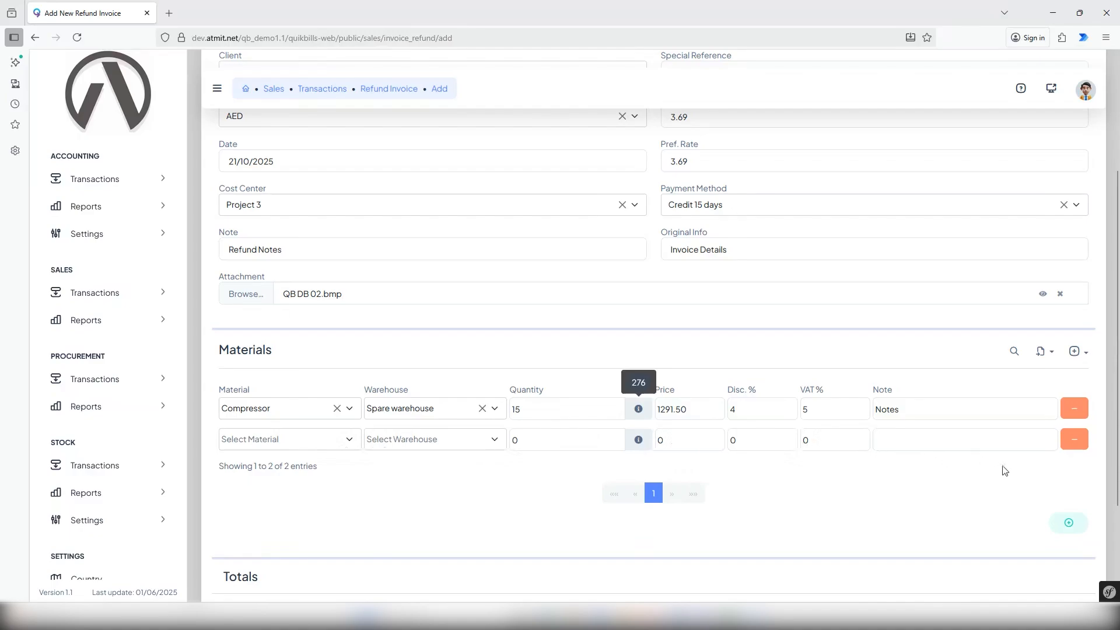
click(1075, 442)
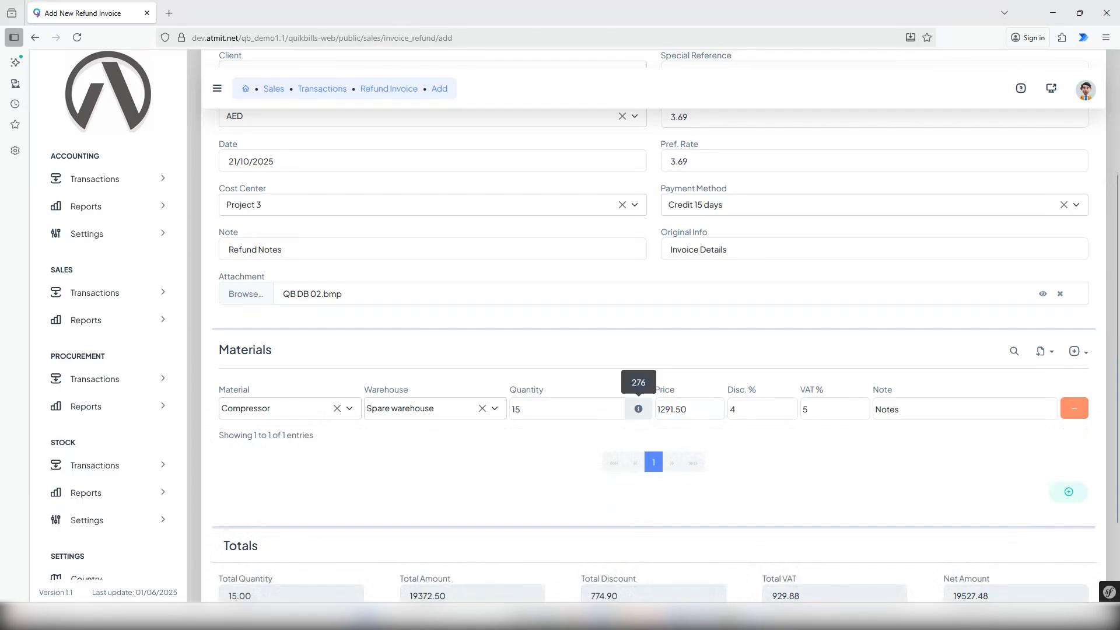
click(1086, 355)
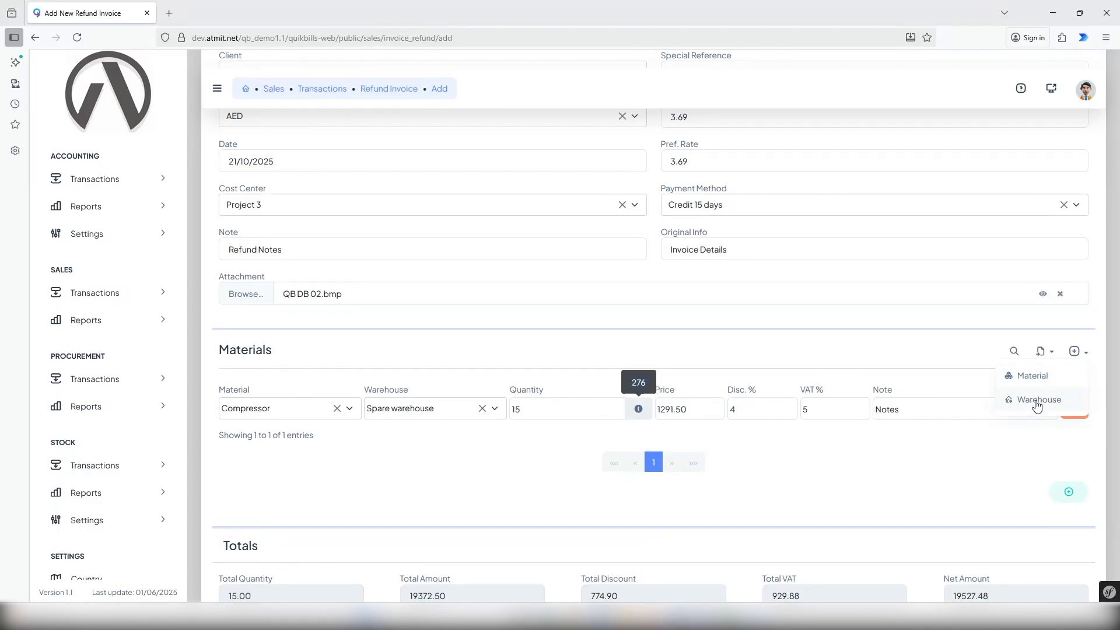
click(1020, 460)
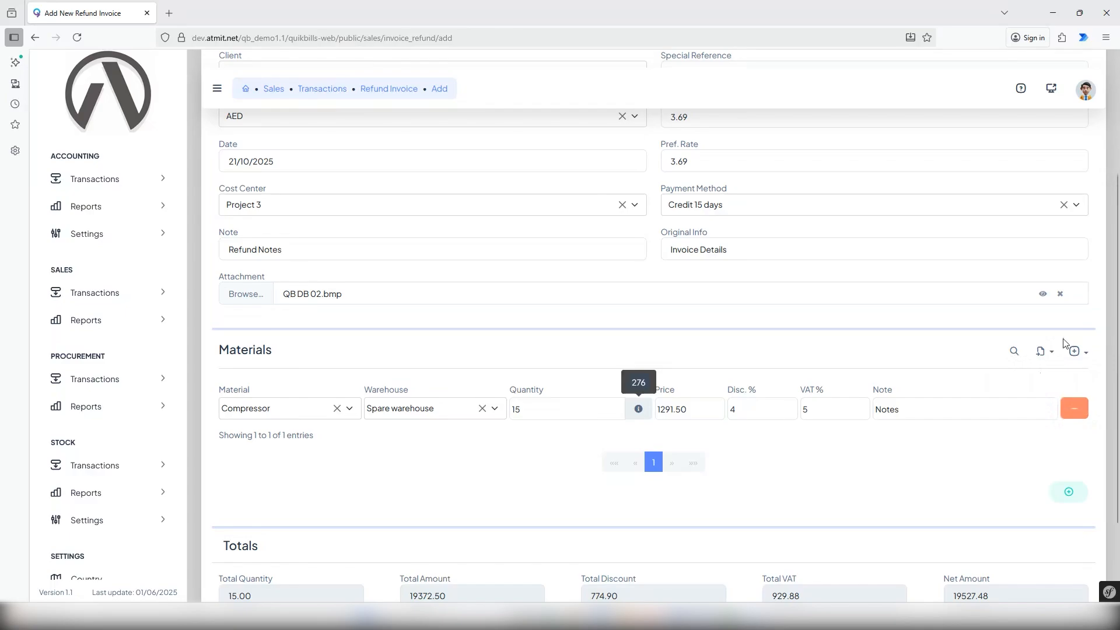
click(1043, 352)
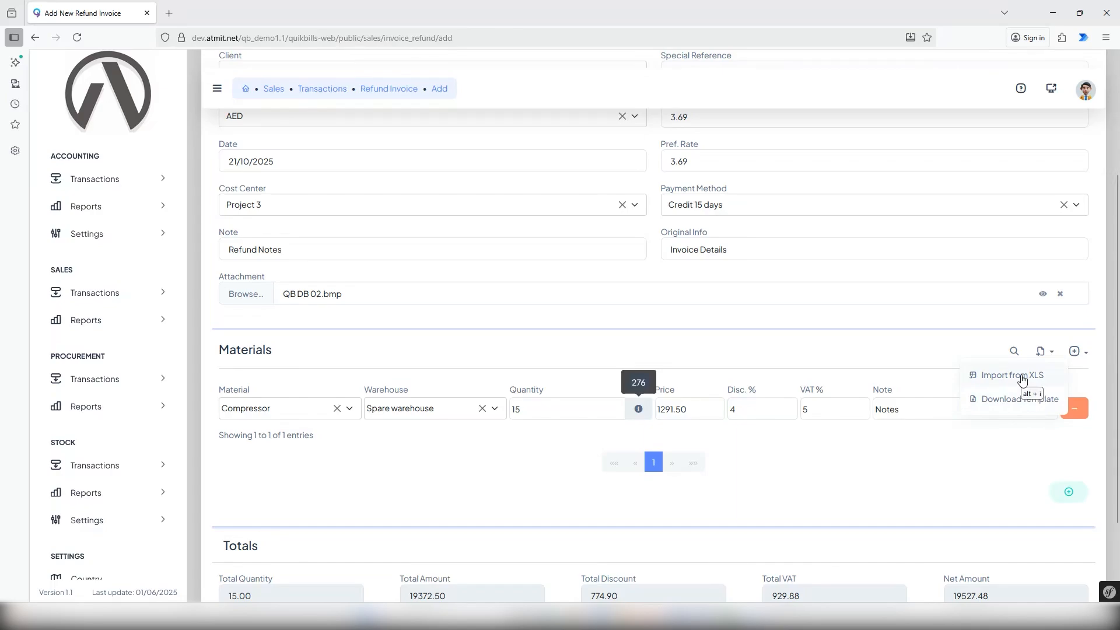
click(1004, 464)
Save the completed refund invoice.
scroll(1009, 463, down, 3)
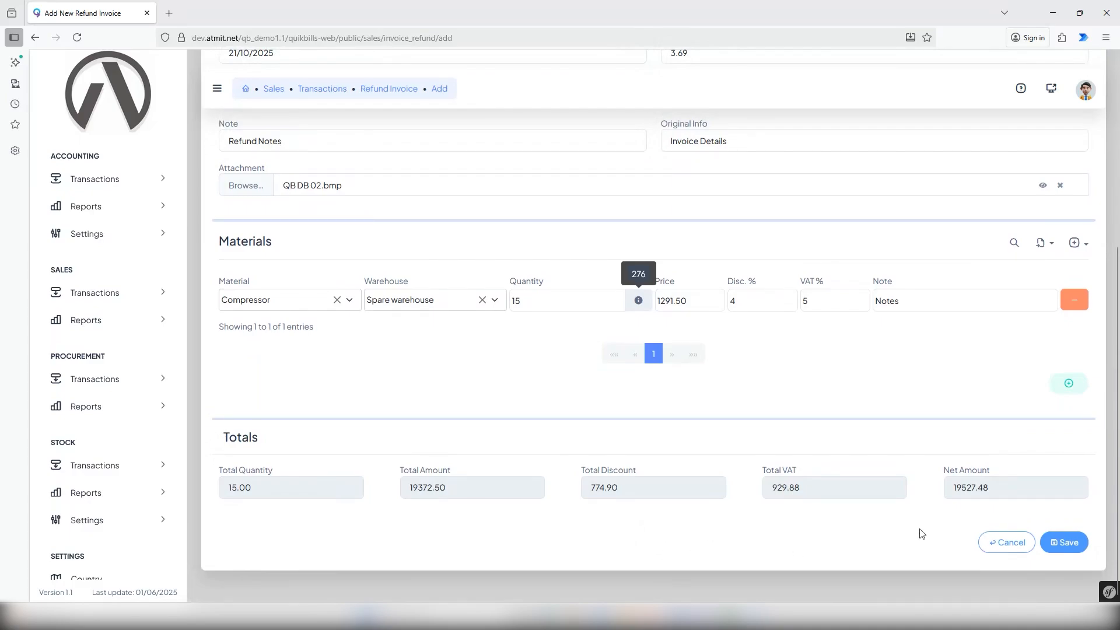
click(1065, 543)
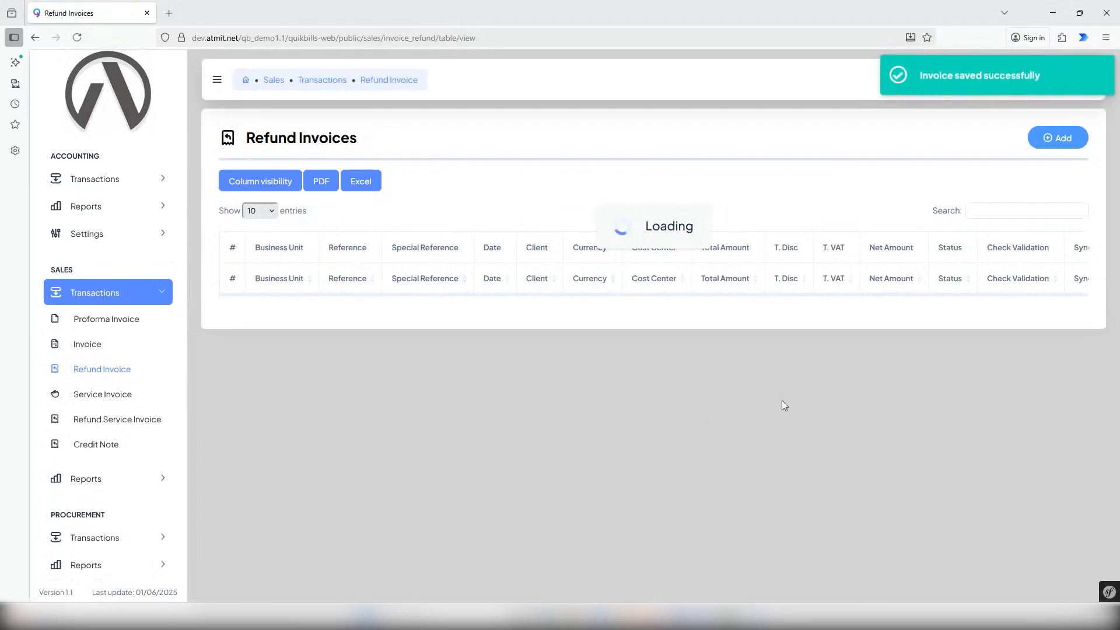
Open the newly saved draft refund invoice for Client 2 from the refund invoice list in read-only view.
scroll(851, 408, down, 1)
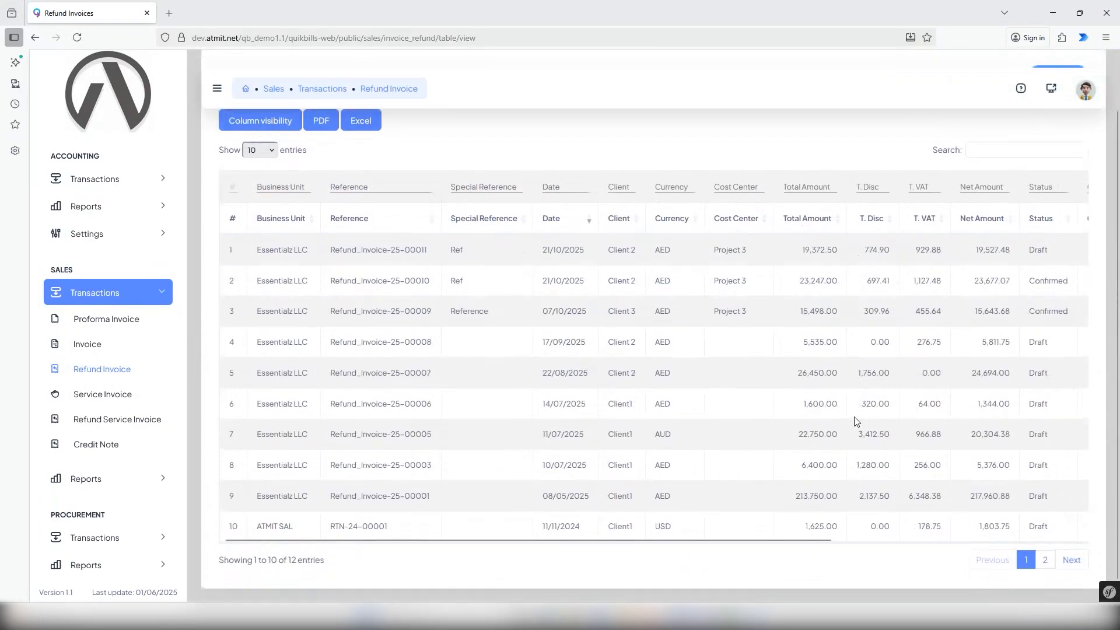
scroll(855, 420, down, 1)
drag(800, 522, 1090, 538)
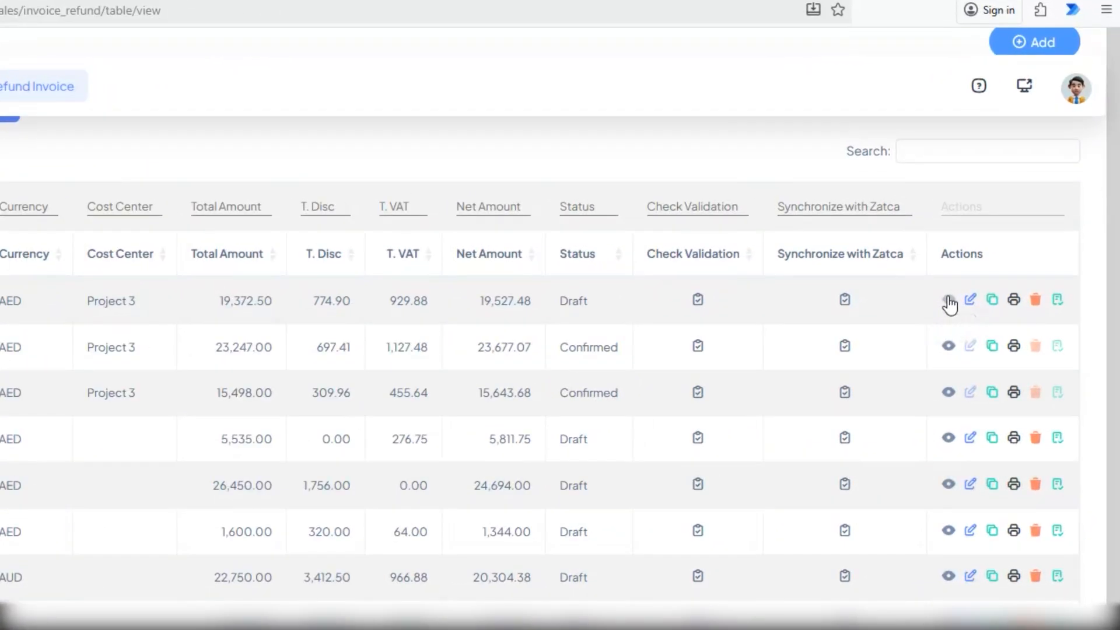
click(948, 299)
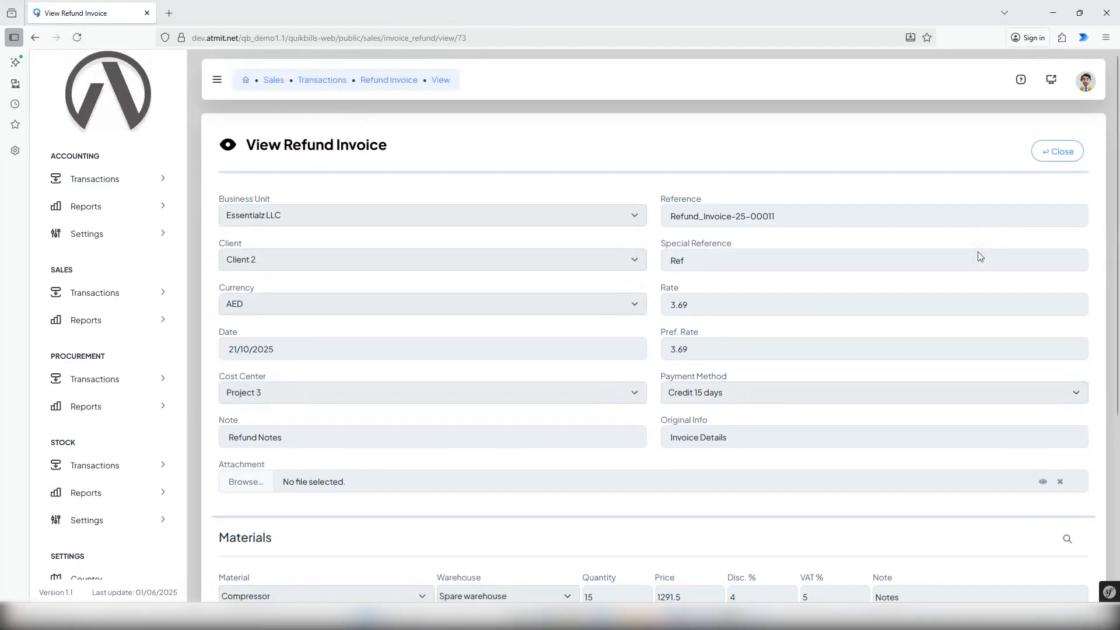
Review the refund invoice's header fields, Compressor row and totals, and close the read-only view.
scroll(955, 266, down, 3)
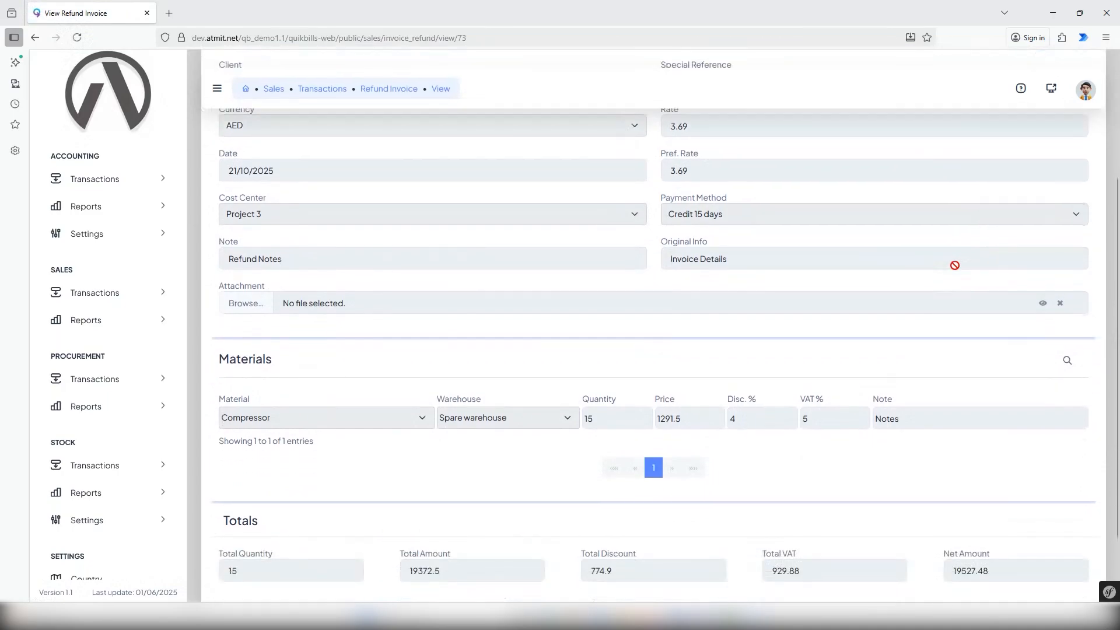
scroll(954, 266, up, 3)
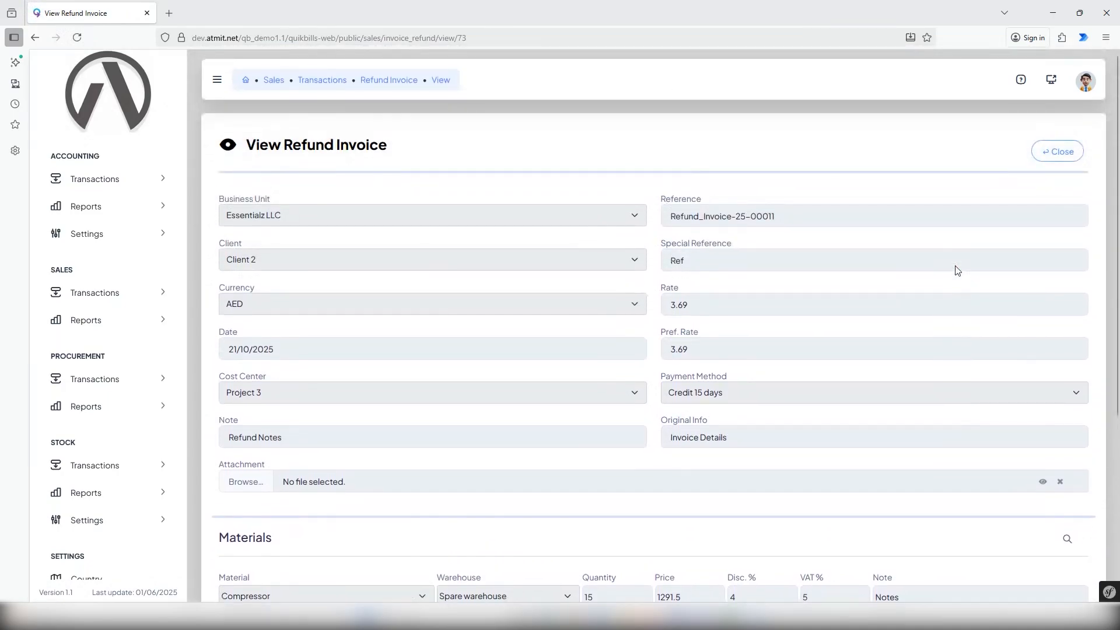
click(1059, 159)
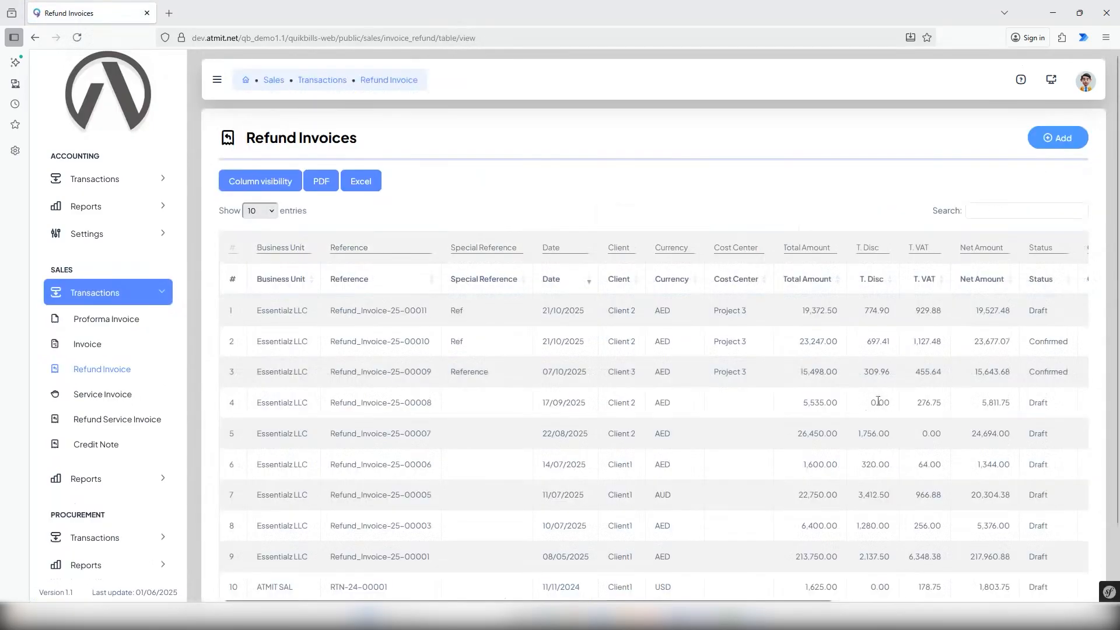
Open the newest draft refund invoice for Client 2 from the list for editing.
scroll(840, 559, down, 2)
drag(828, 523, 1079, 532)
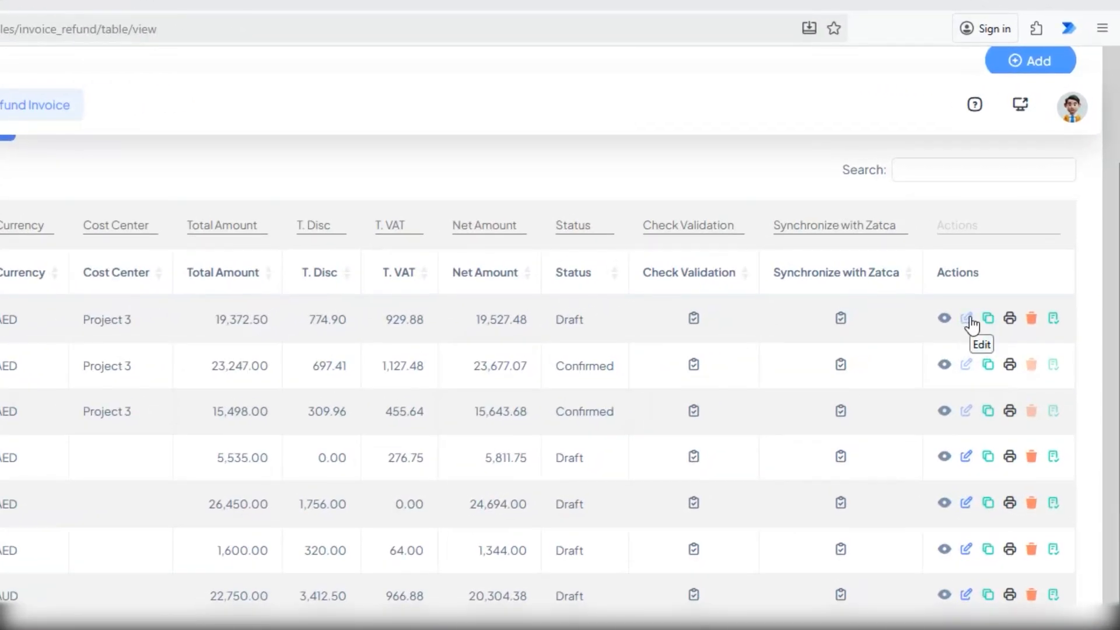
click(967, 318)
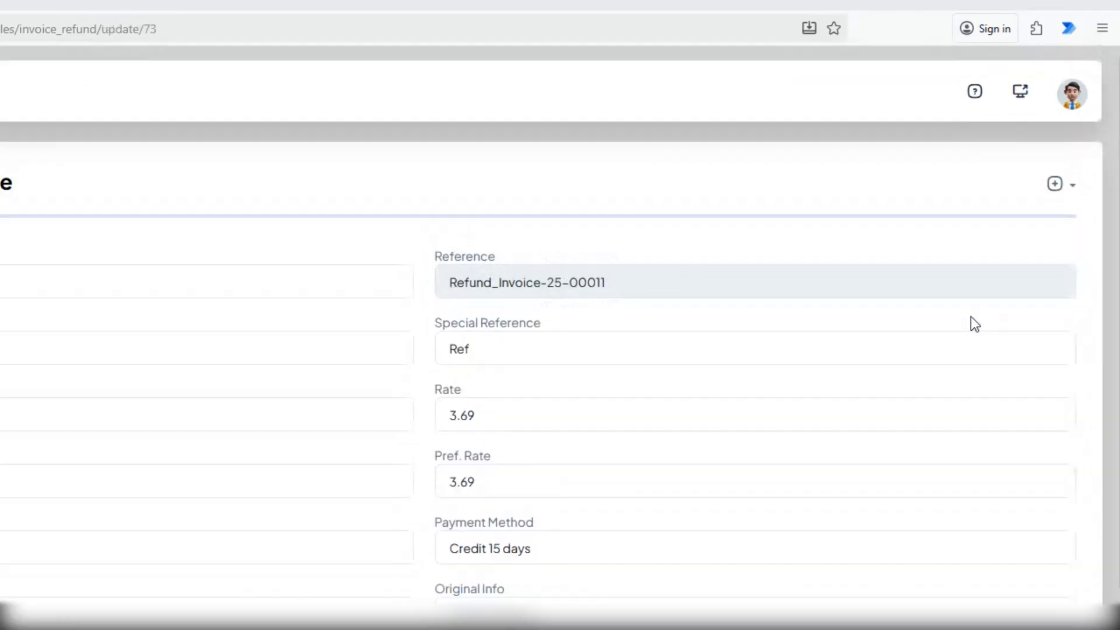
Set the Compressor quantity to 18 and save the edited refund invoice.
scroll(568, 422, down, 2)
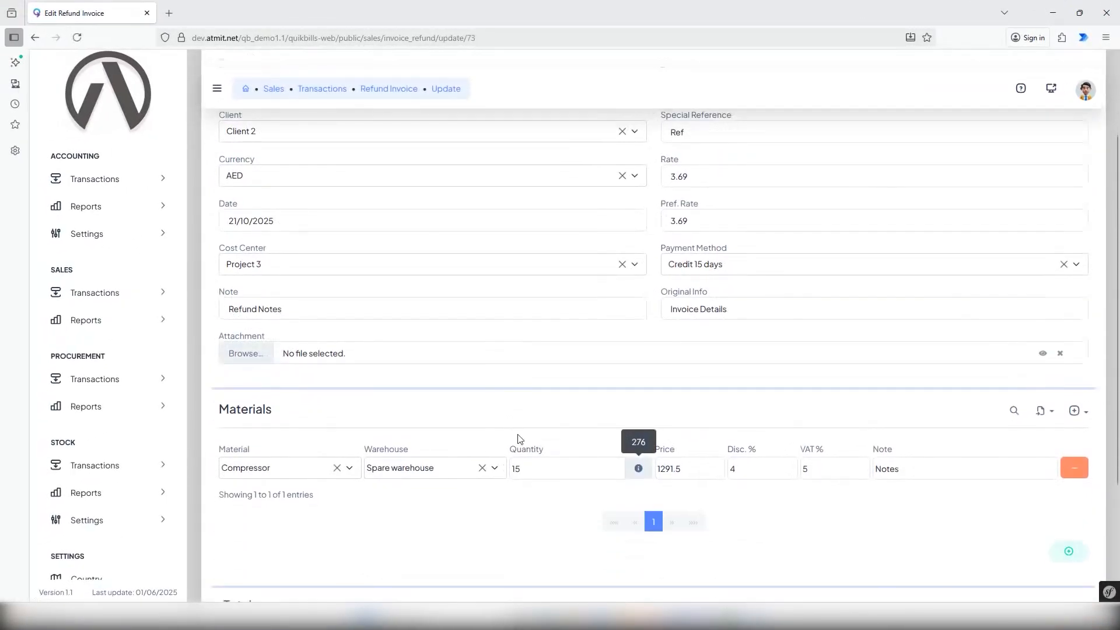
drag(526, 469, 507, 469)
text(1)
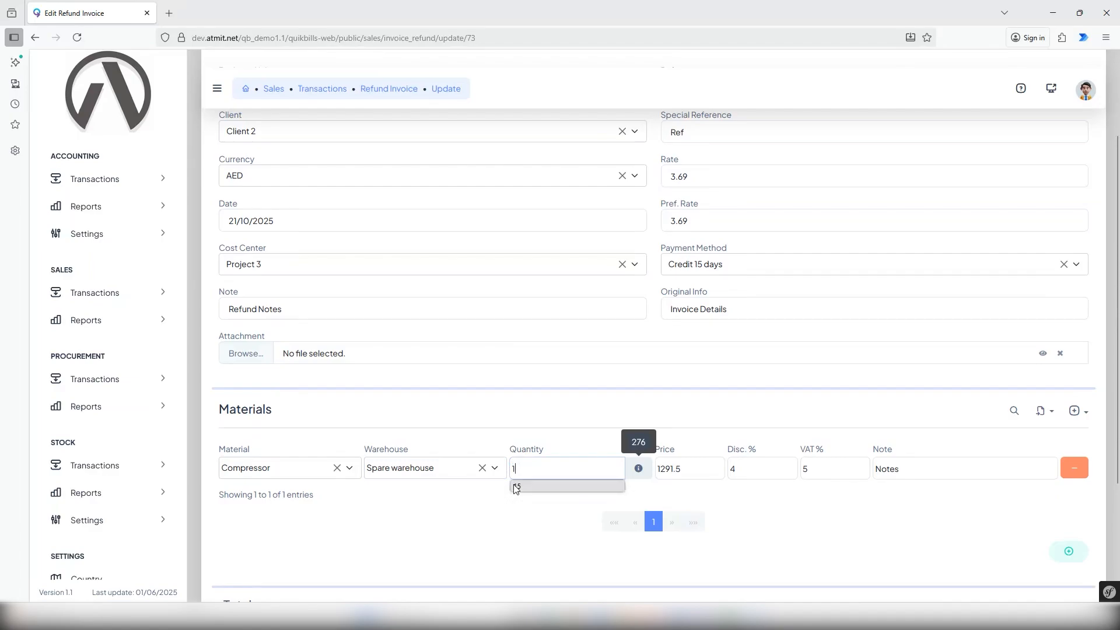
text(8)
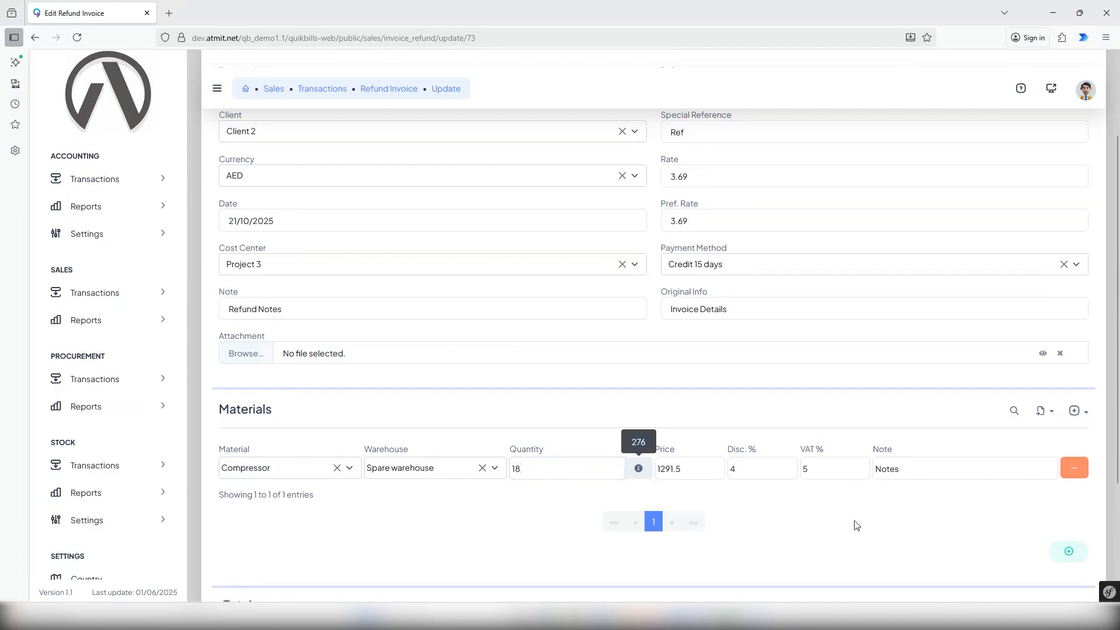
scroll(855, 524, down, 1)
scroll(856, 524, down, 1)
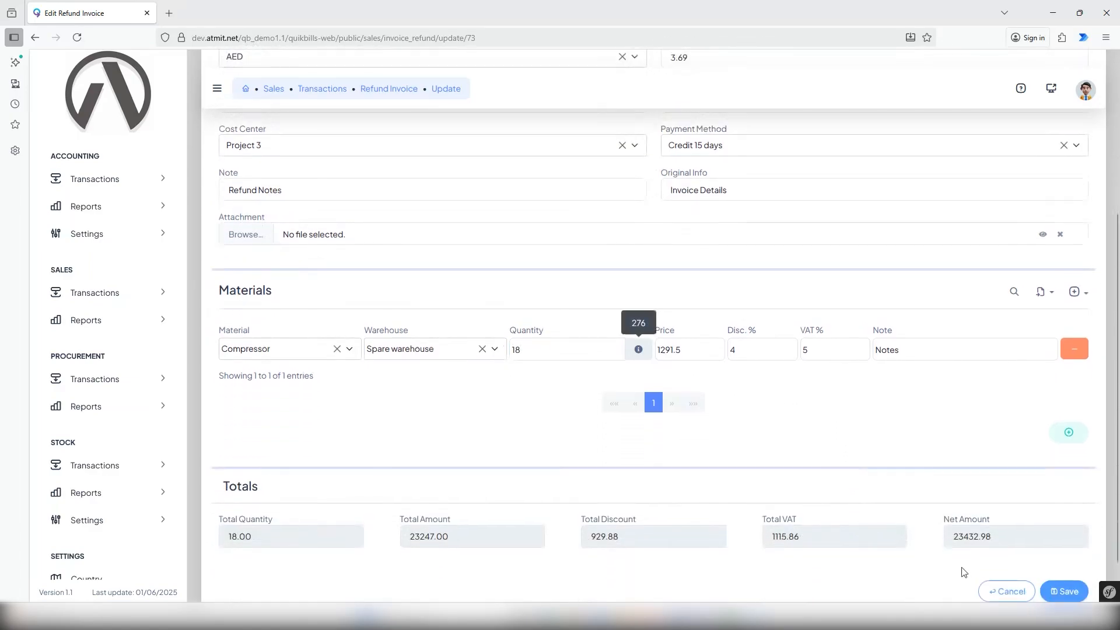
click(1062, 595)
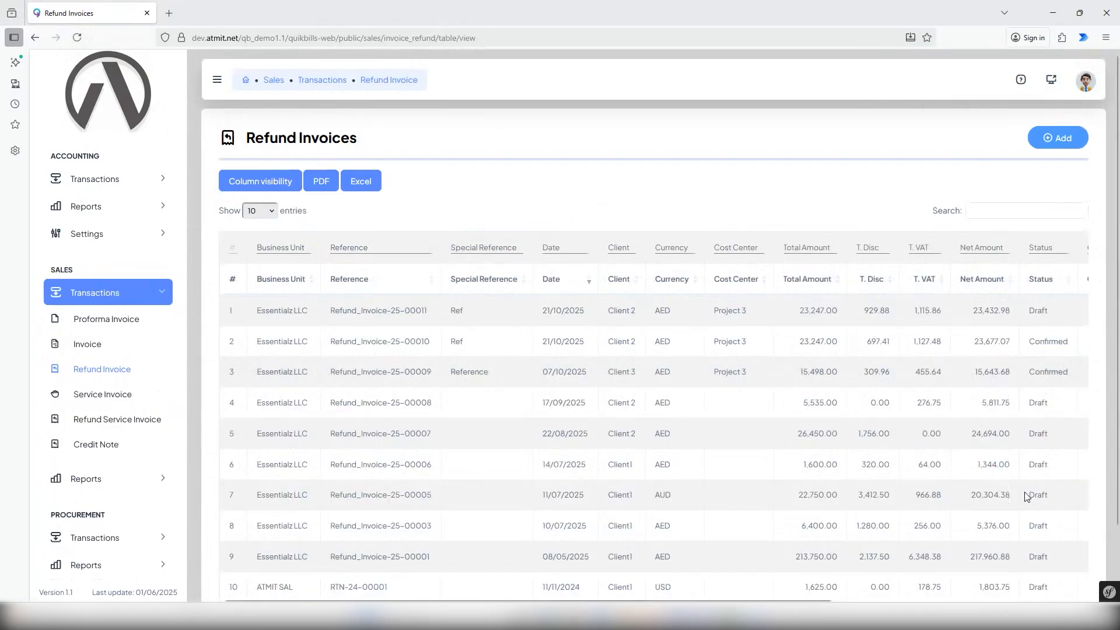
Start a duplicate of the newest draft refund invoice for Client 2 from the list.
scroll(992, 513, down, 2)
drag(824, 522, 1062, 530)
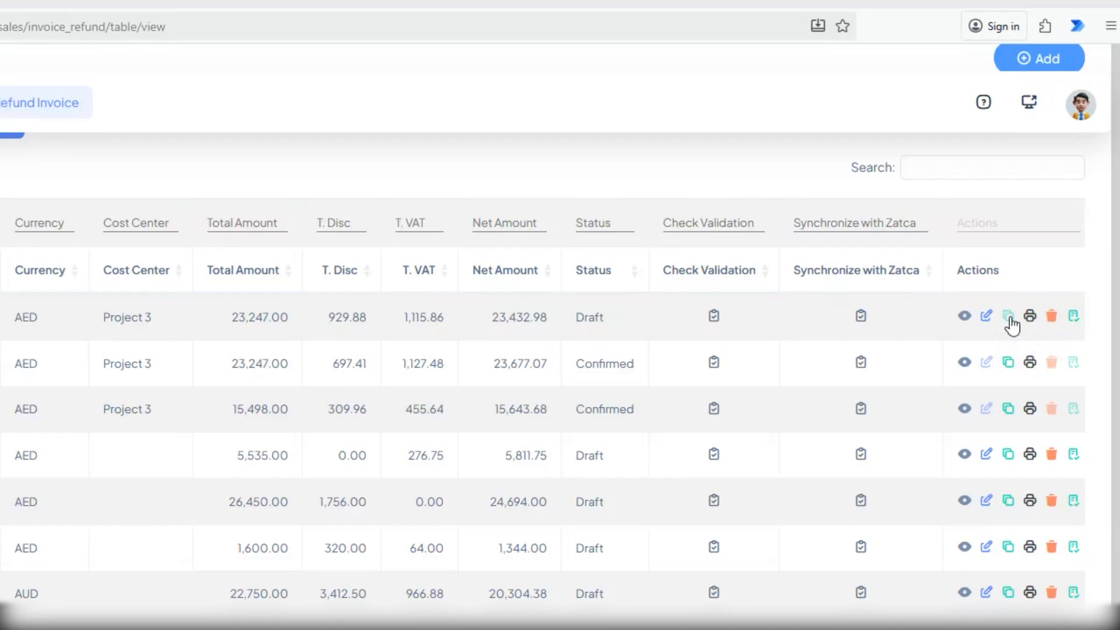
click(1009, 317)
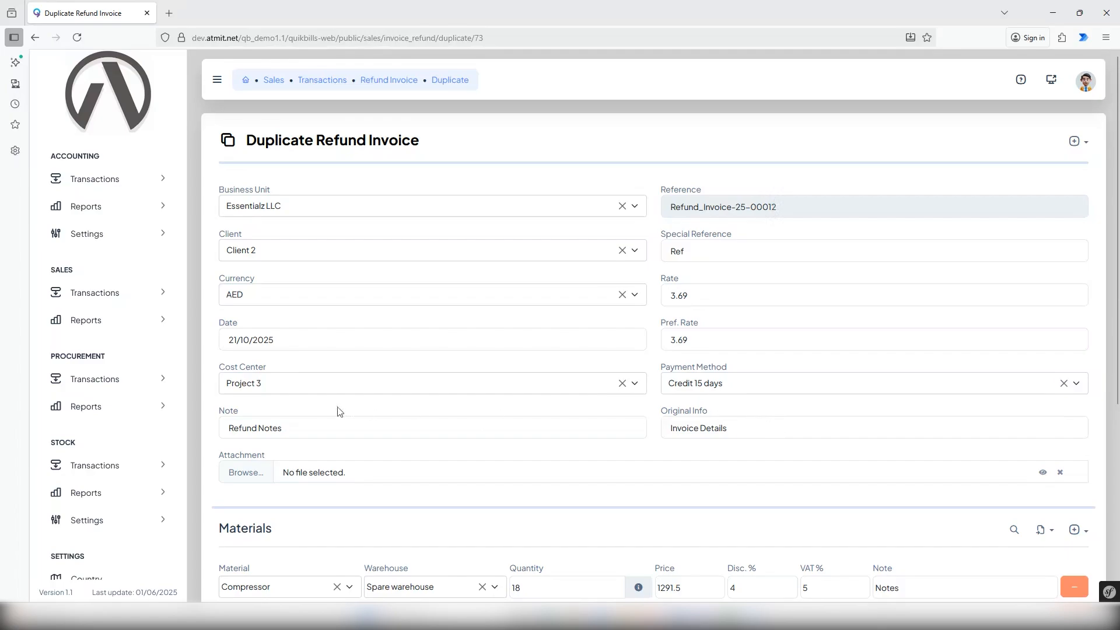
Set the duplicate refund invoice's cost center to Project 4.
click(285, 384)
text(p)
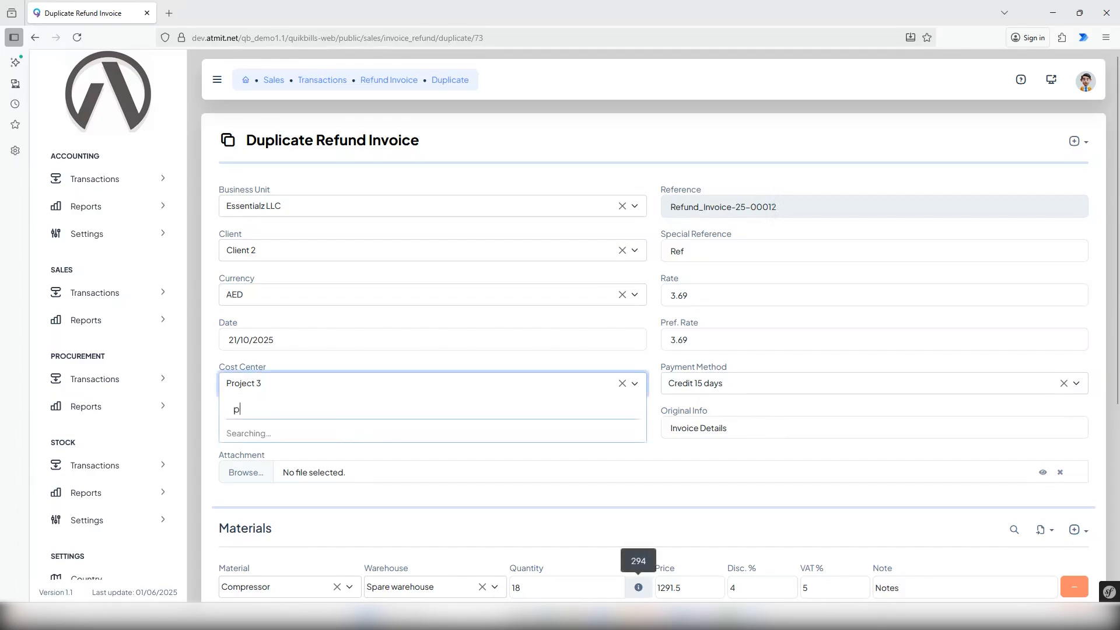
text(ro)
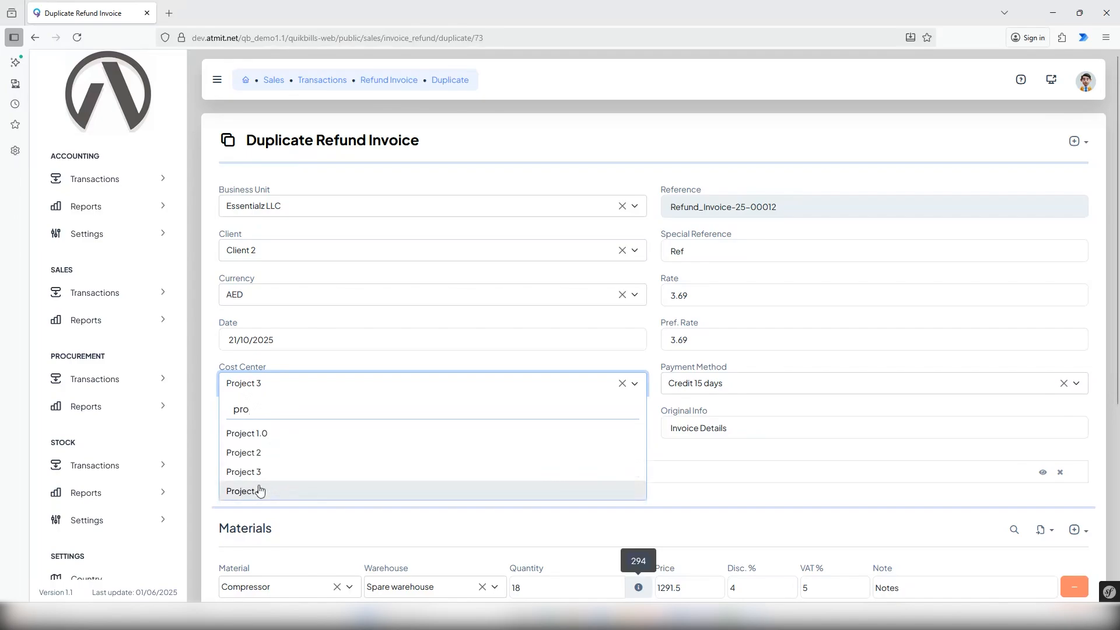
click(261, 485)
Set the duplicate's Compressor quantity to 10 and save it as a new refund invoice.
scroll(780, 471, down, 3)
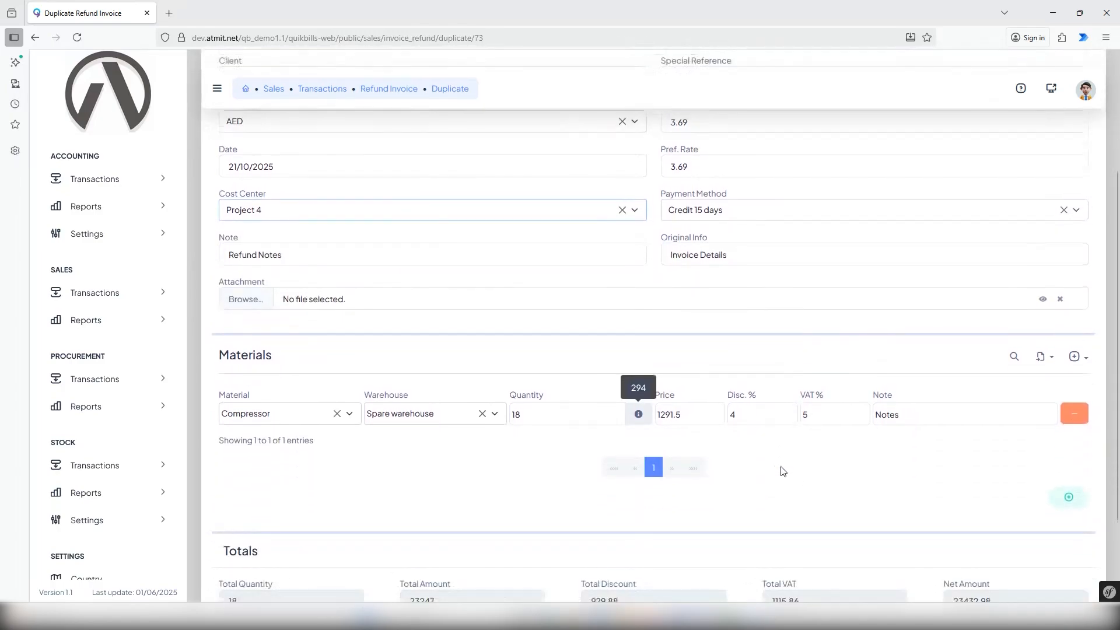
double_click(517, 409)
text(10)
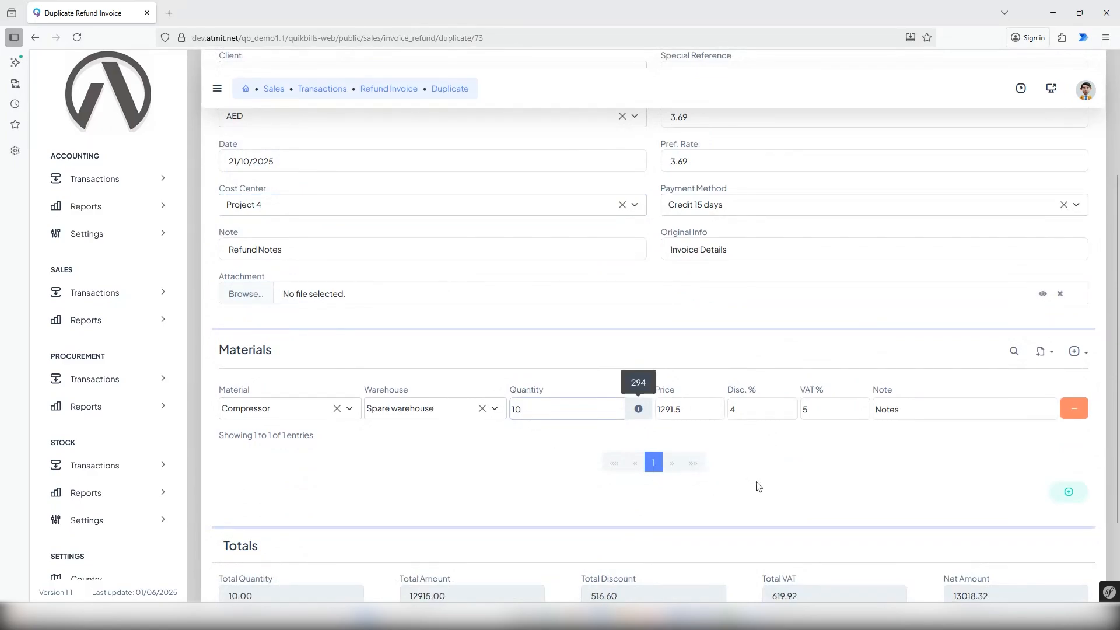
scroll(933, 502, down, 2)
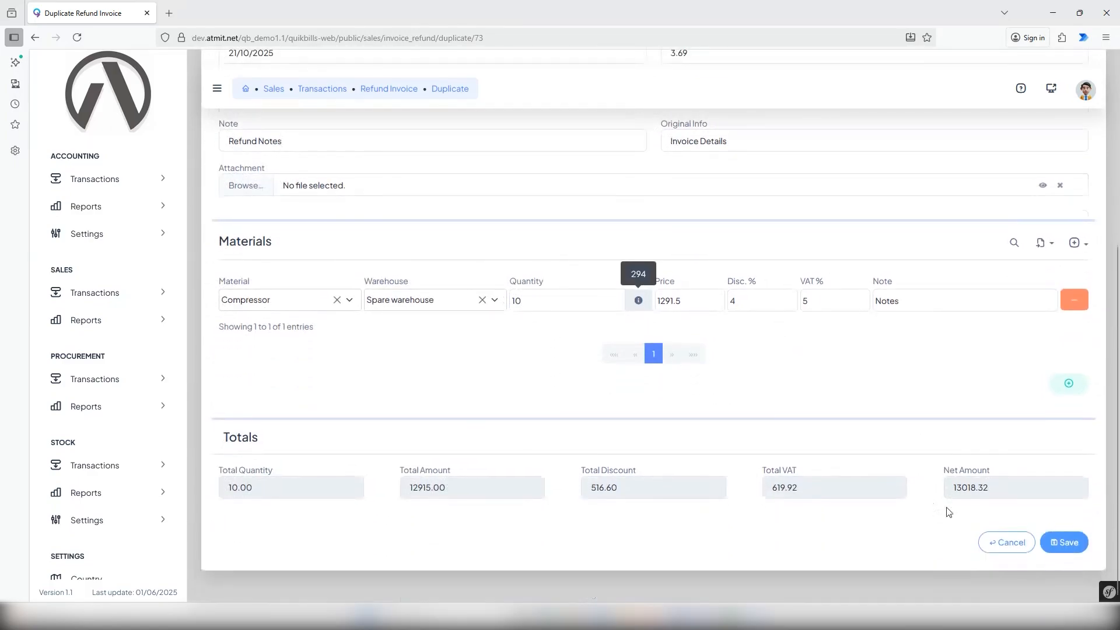
click(1078, 543)
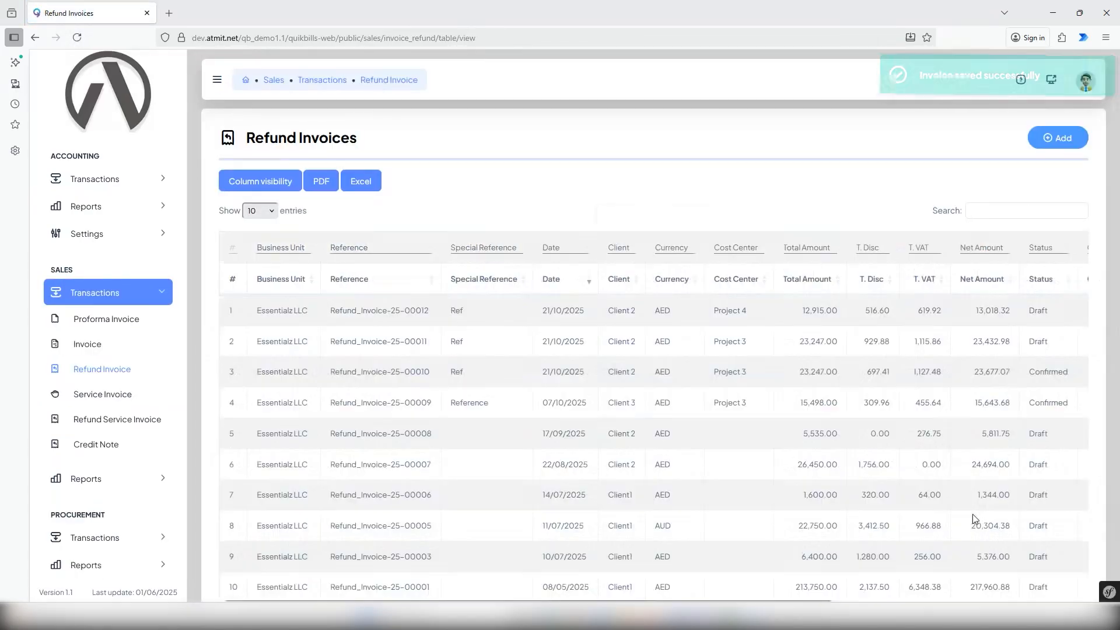
scroll(917, 552, down, 2)
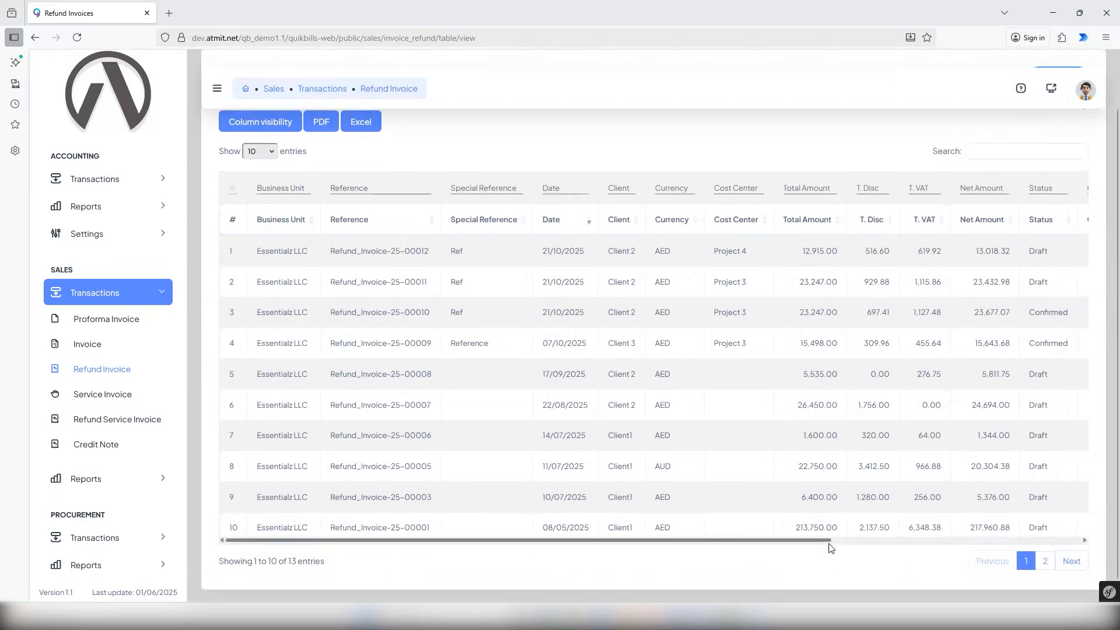
drag(825, 541, 1074, 565)
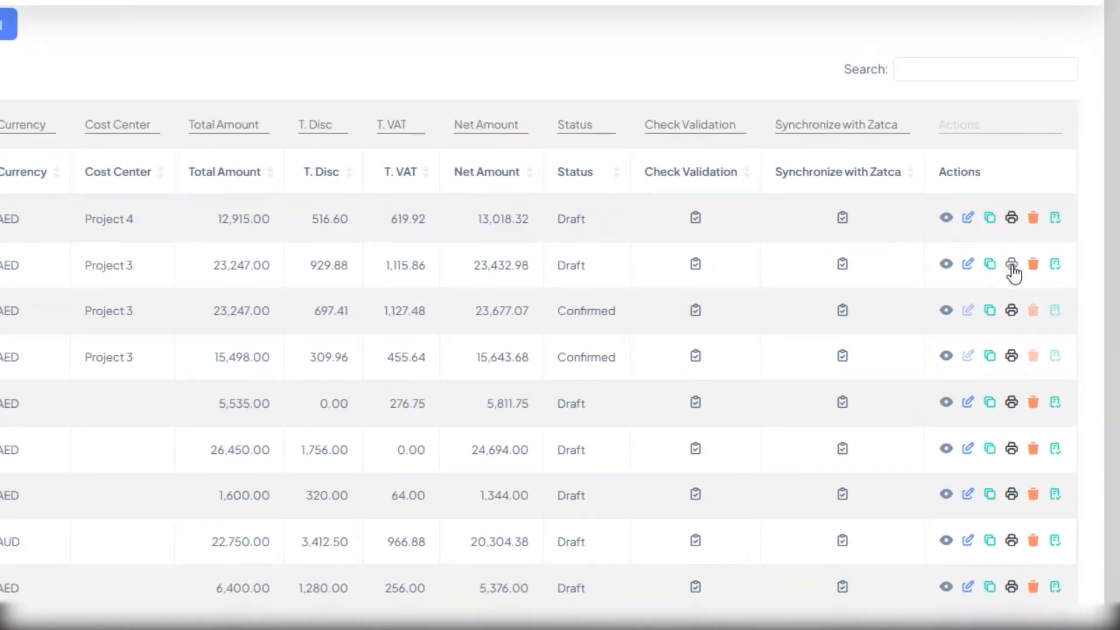
click(1011, 266)
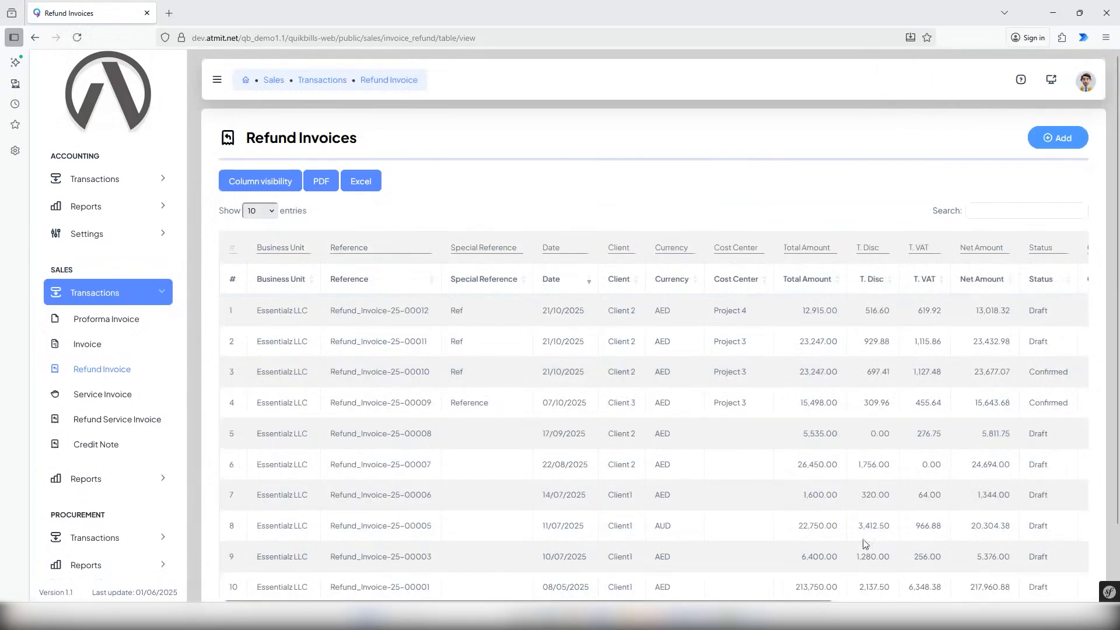
Confirm the draft refund invoice for Client 2 that belongs to cost center Project 3.
drag(830, 600, 1079, 600)
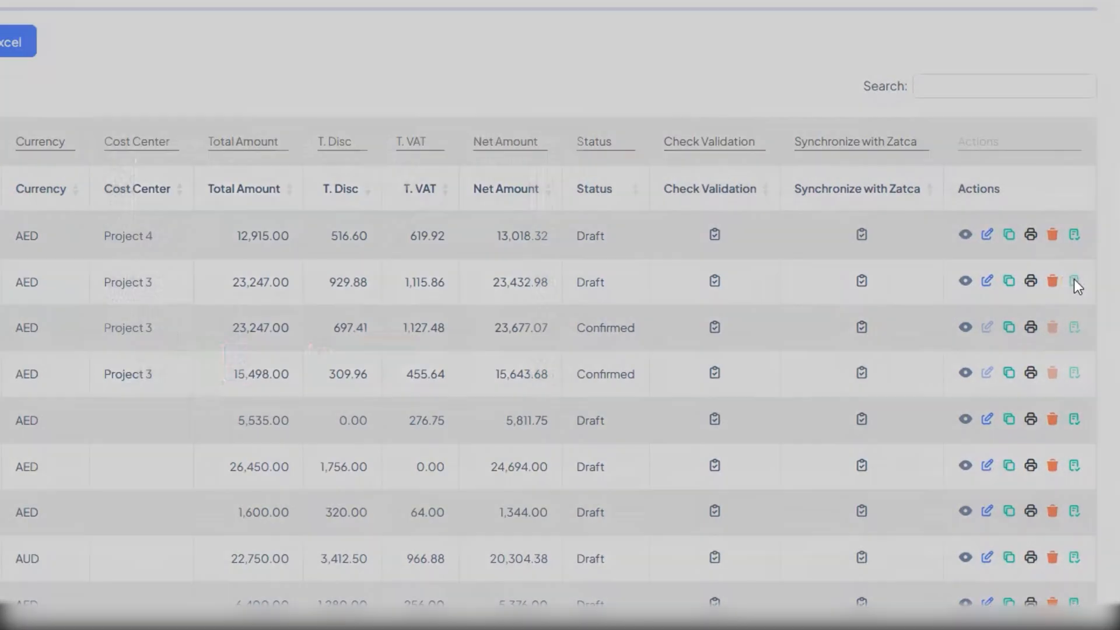
click(1073, 282)
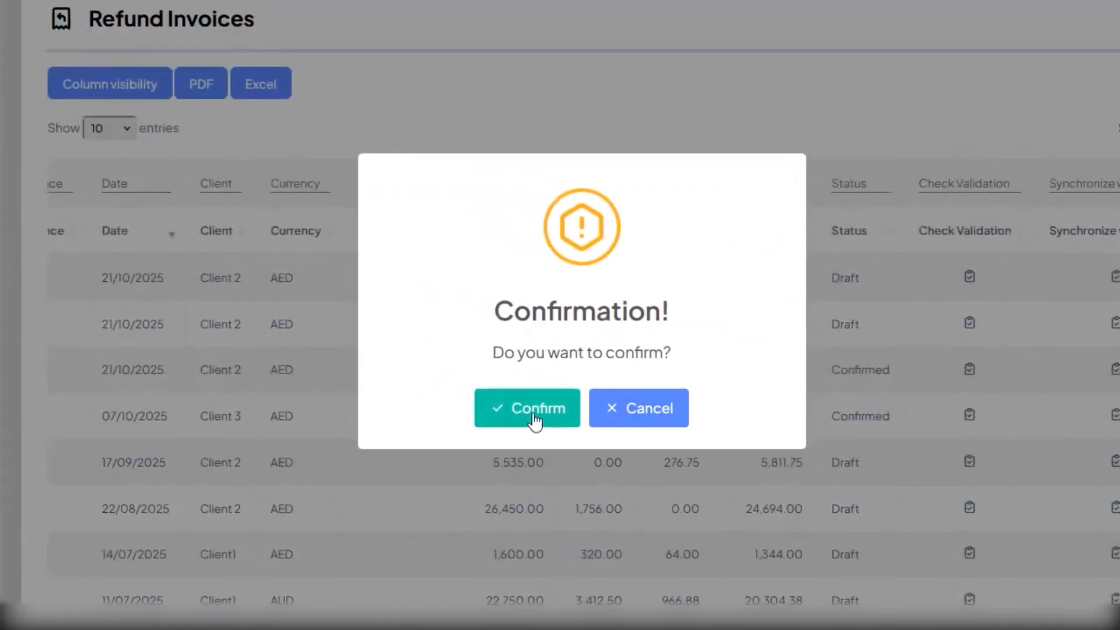
click(535, 419)
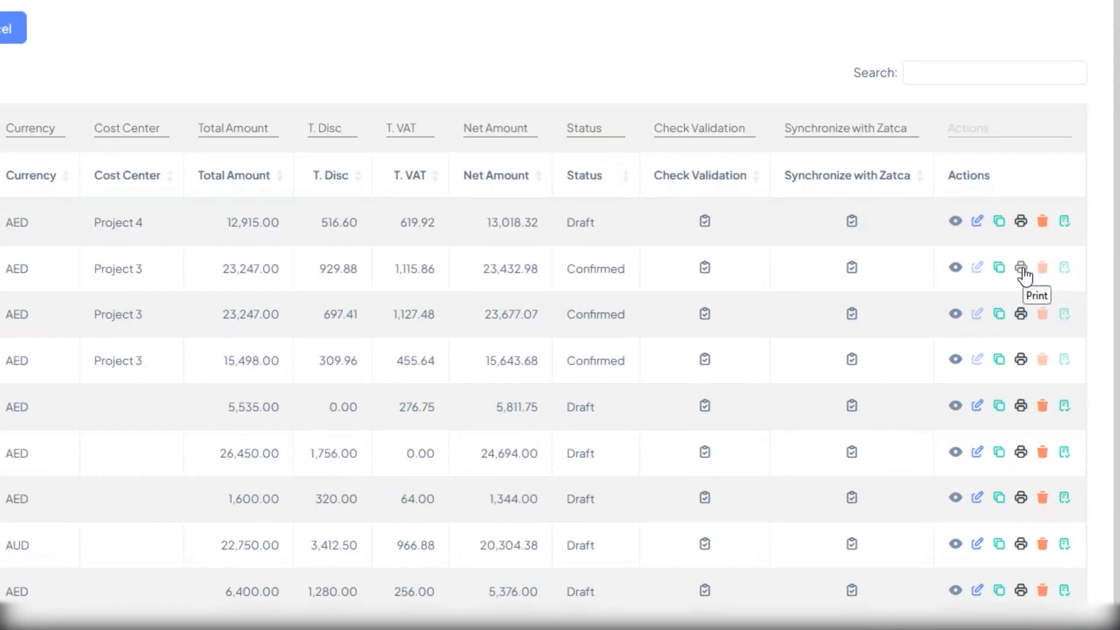
Preview the printout of the newly confirmed Project 3 refund invoice, cancel printing and close the print page.
click(1023, 270)
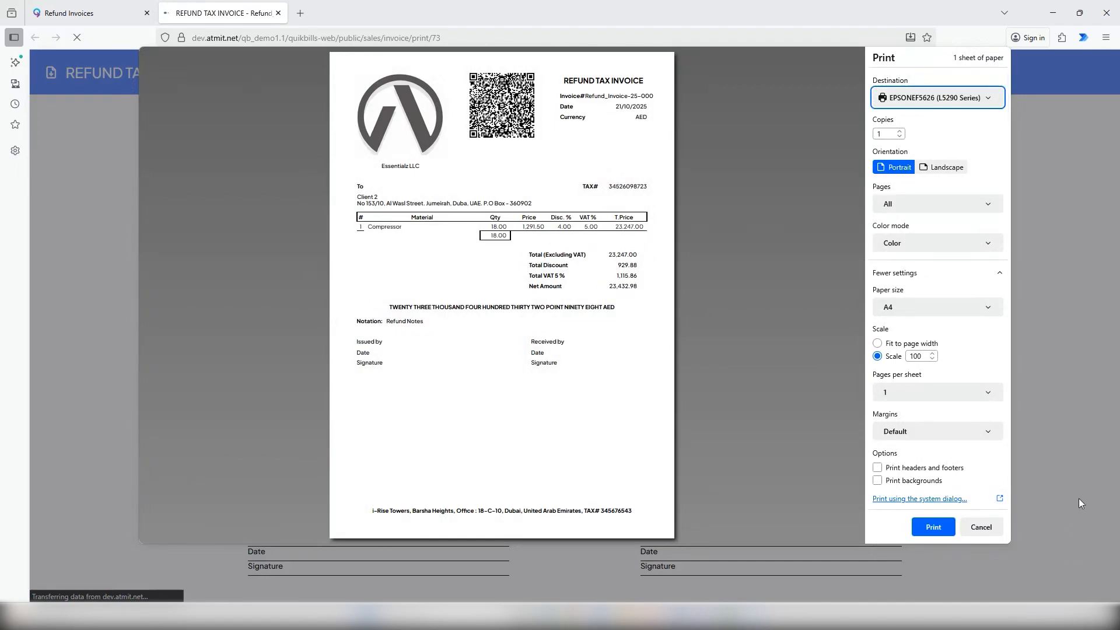
click(982, 531)
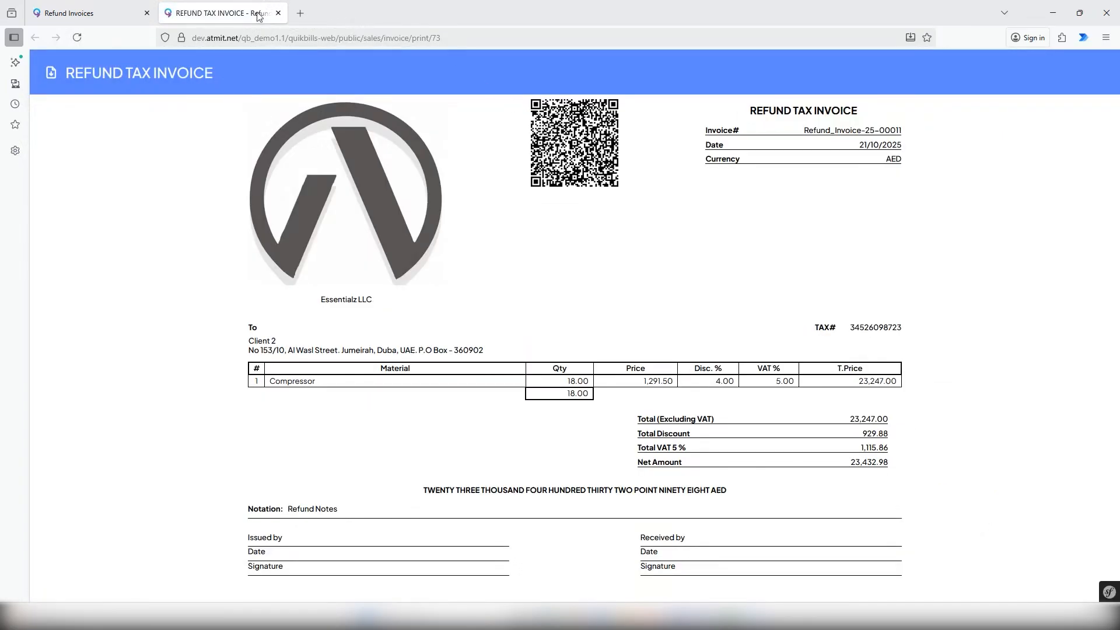
click(278, 13)
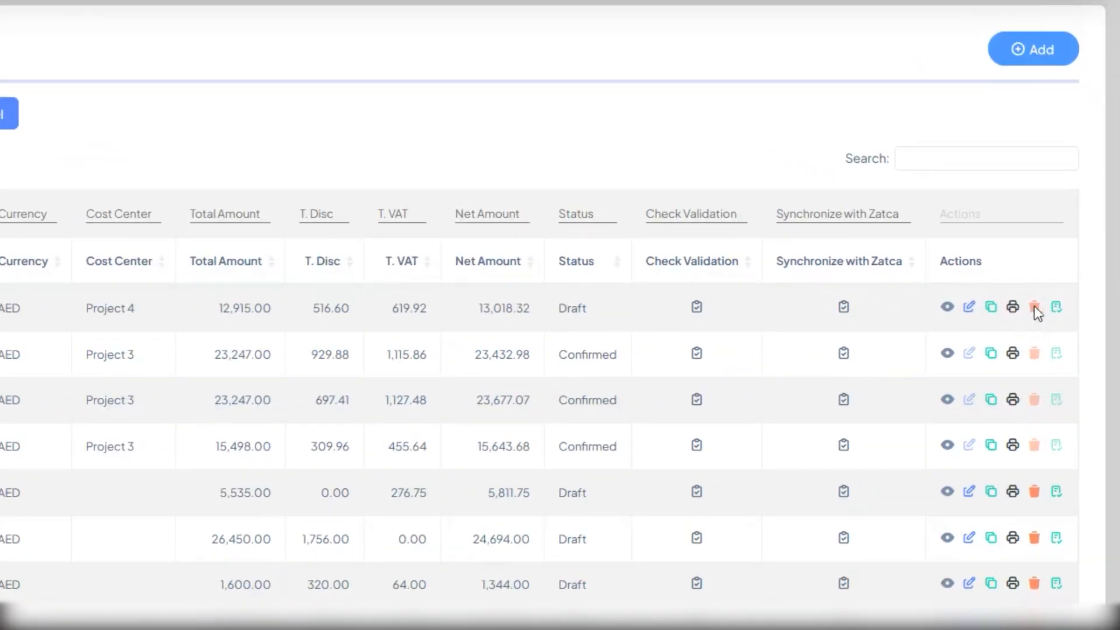
Try to delete the draft refund invoice for Client 2 that belongs to cost center Project 4.
click(1059, 309)
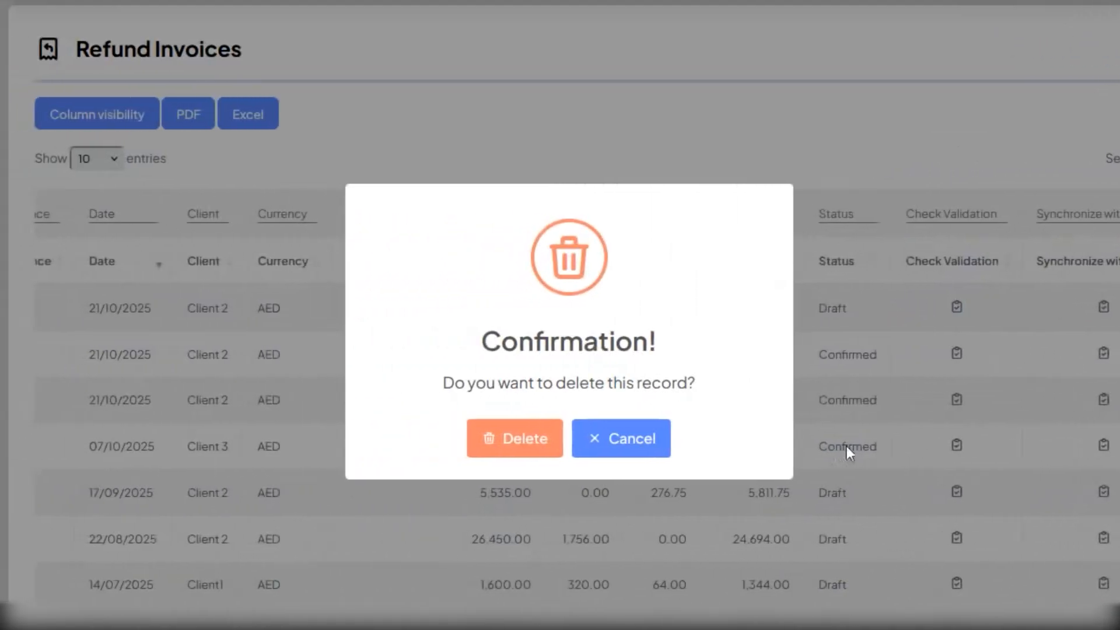
click(509, 443)
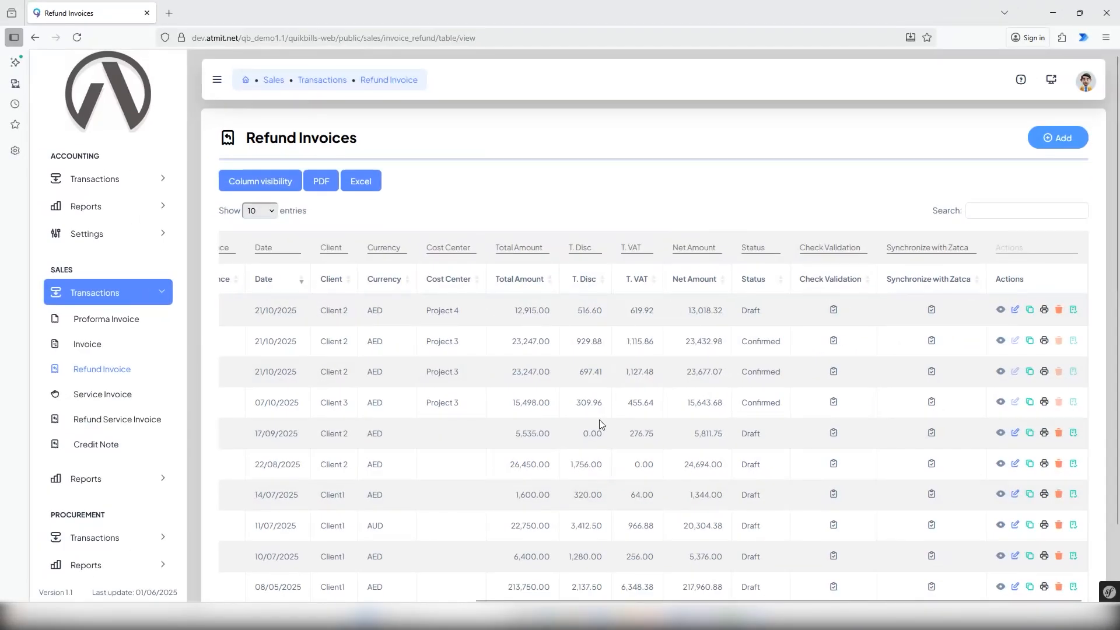